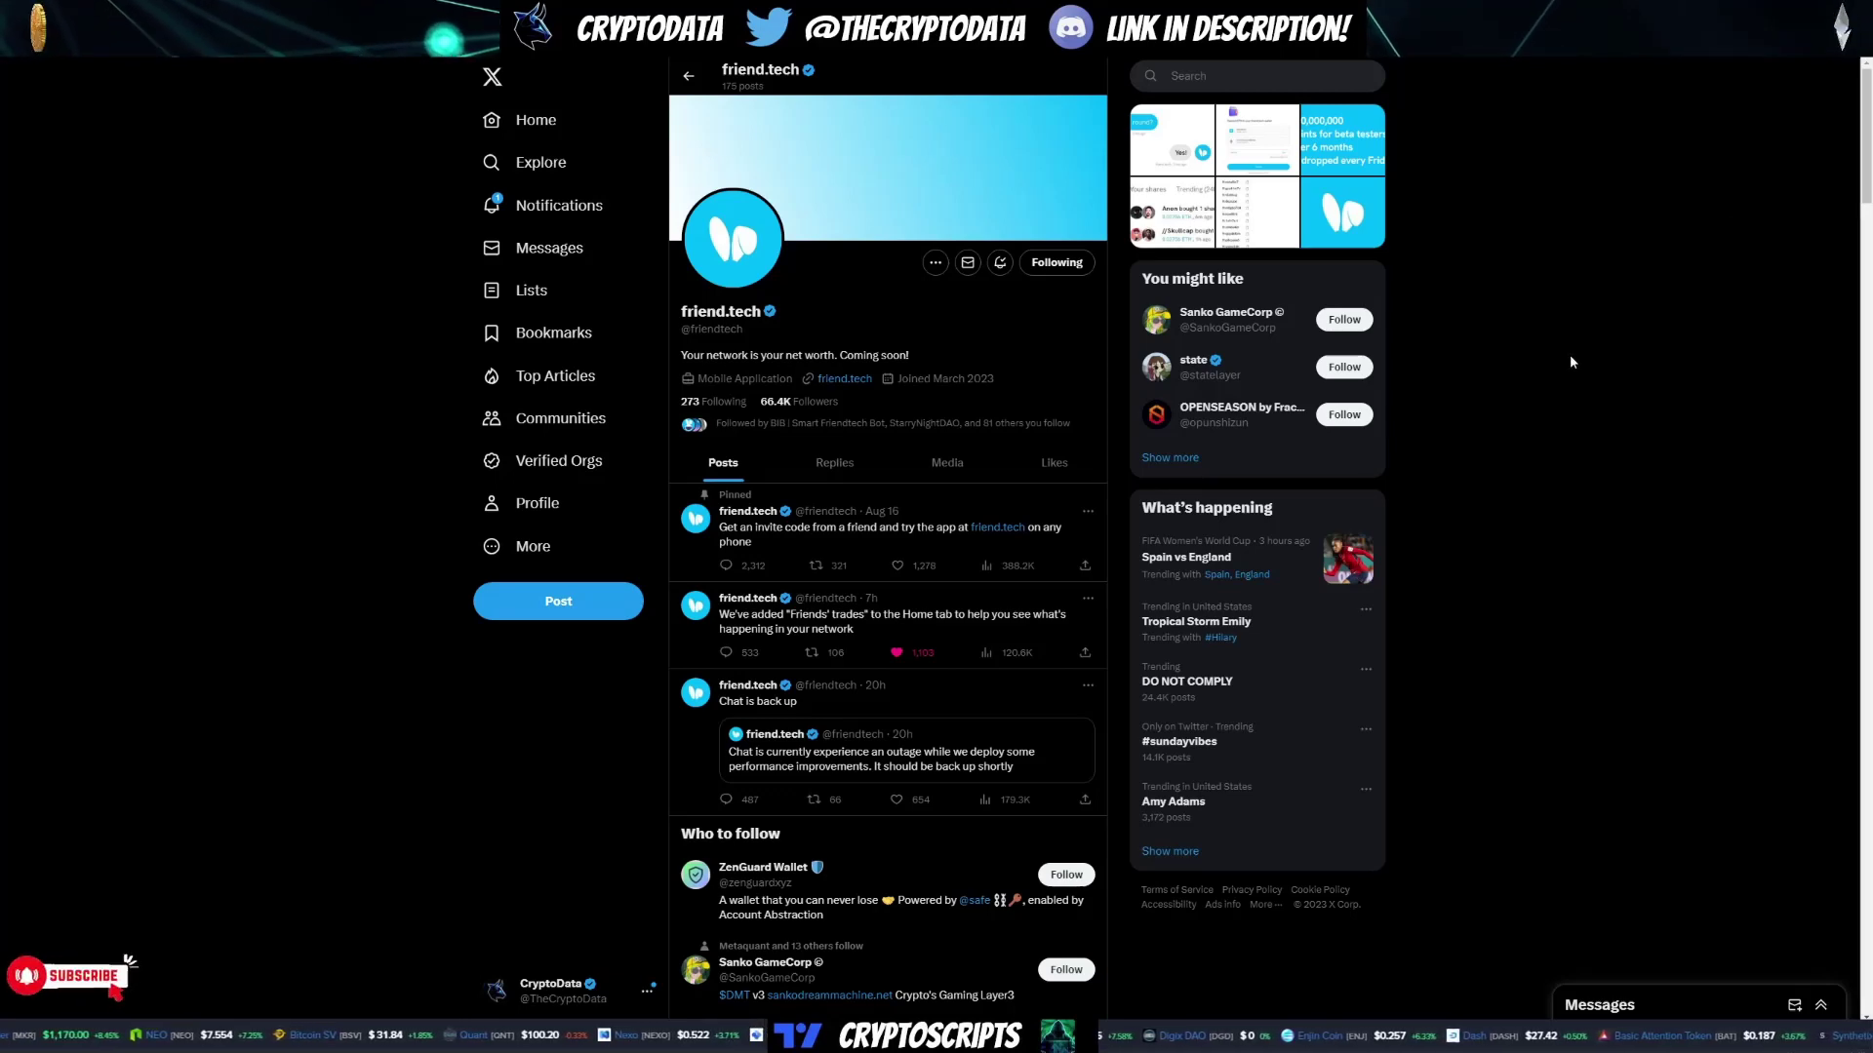
# Step: Open DevTools' Network conditions panel and uncheck 'Use browser default' under User agent
pyautogui.press('F12')
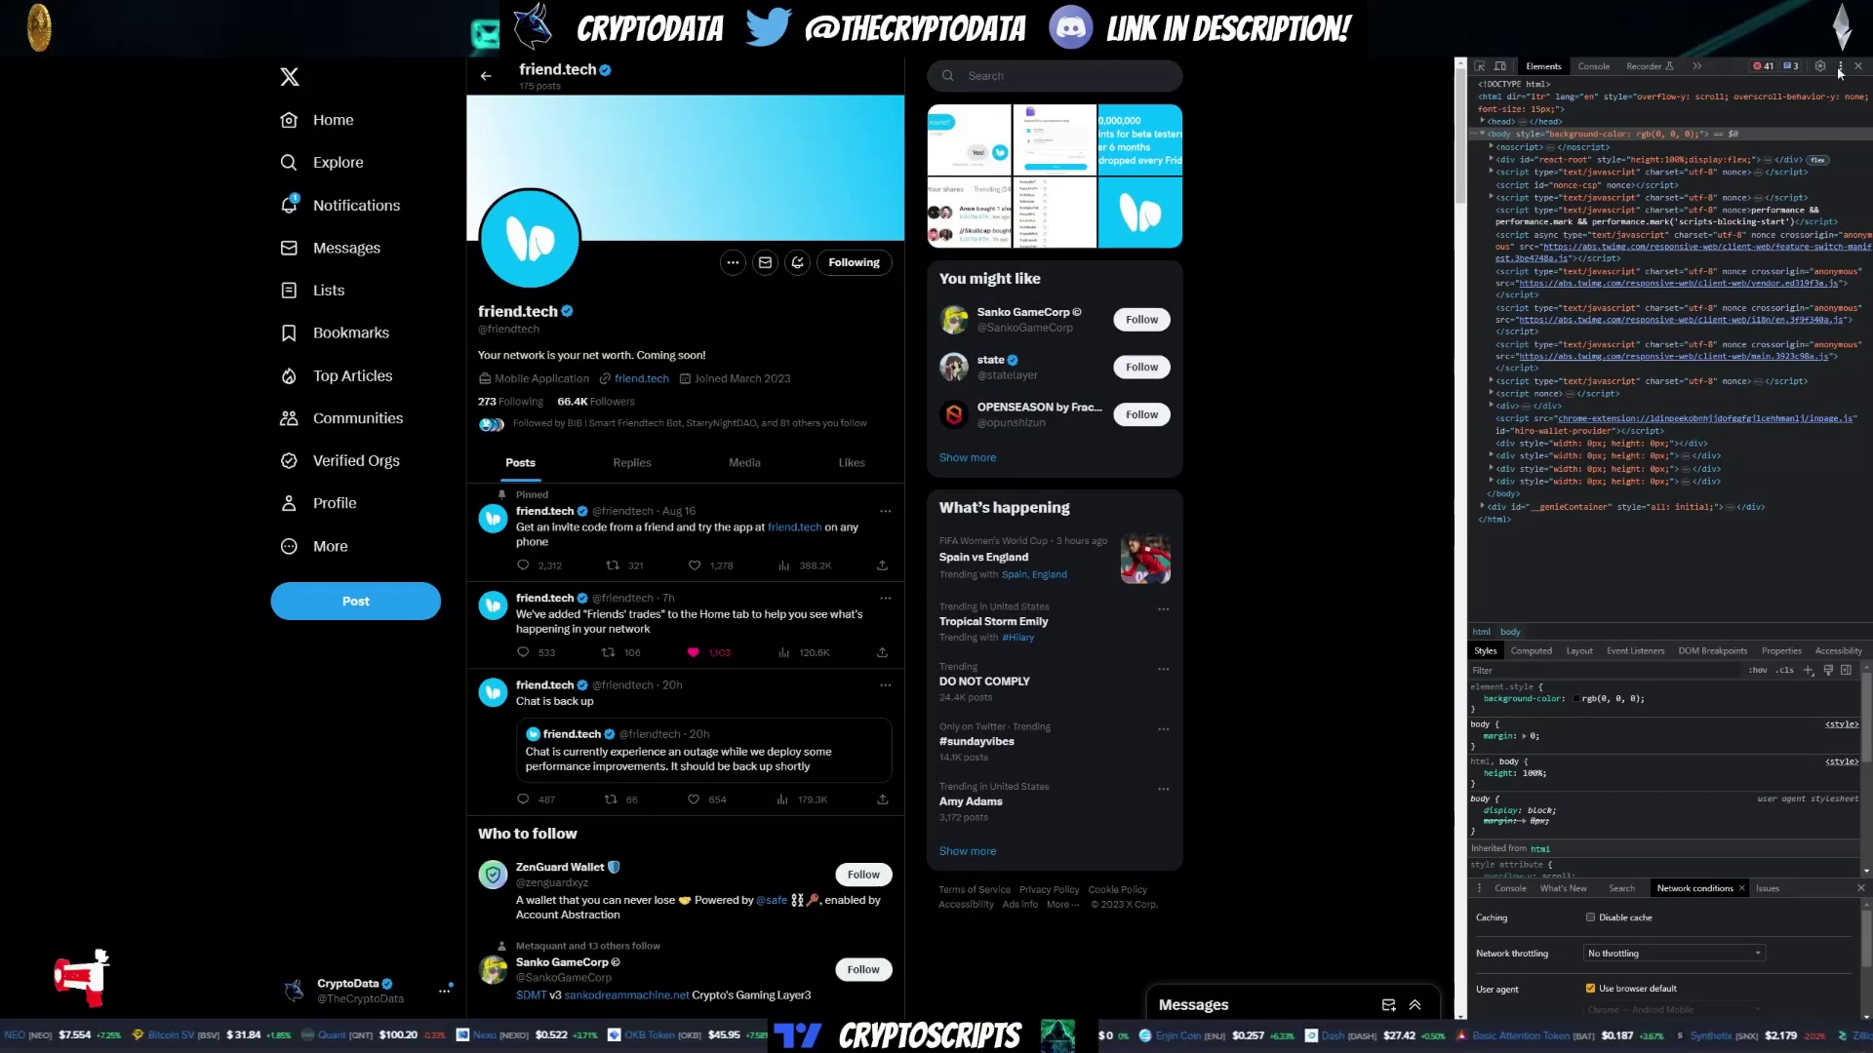
pyautogui.click(1841, 67)
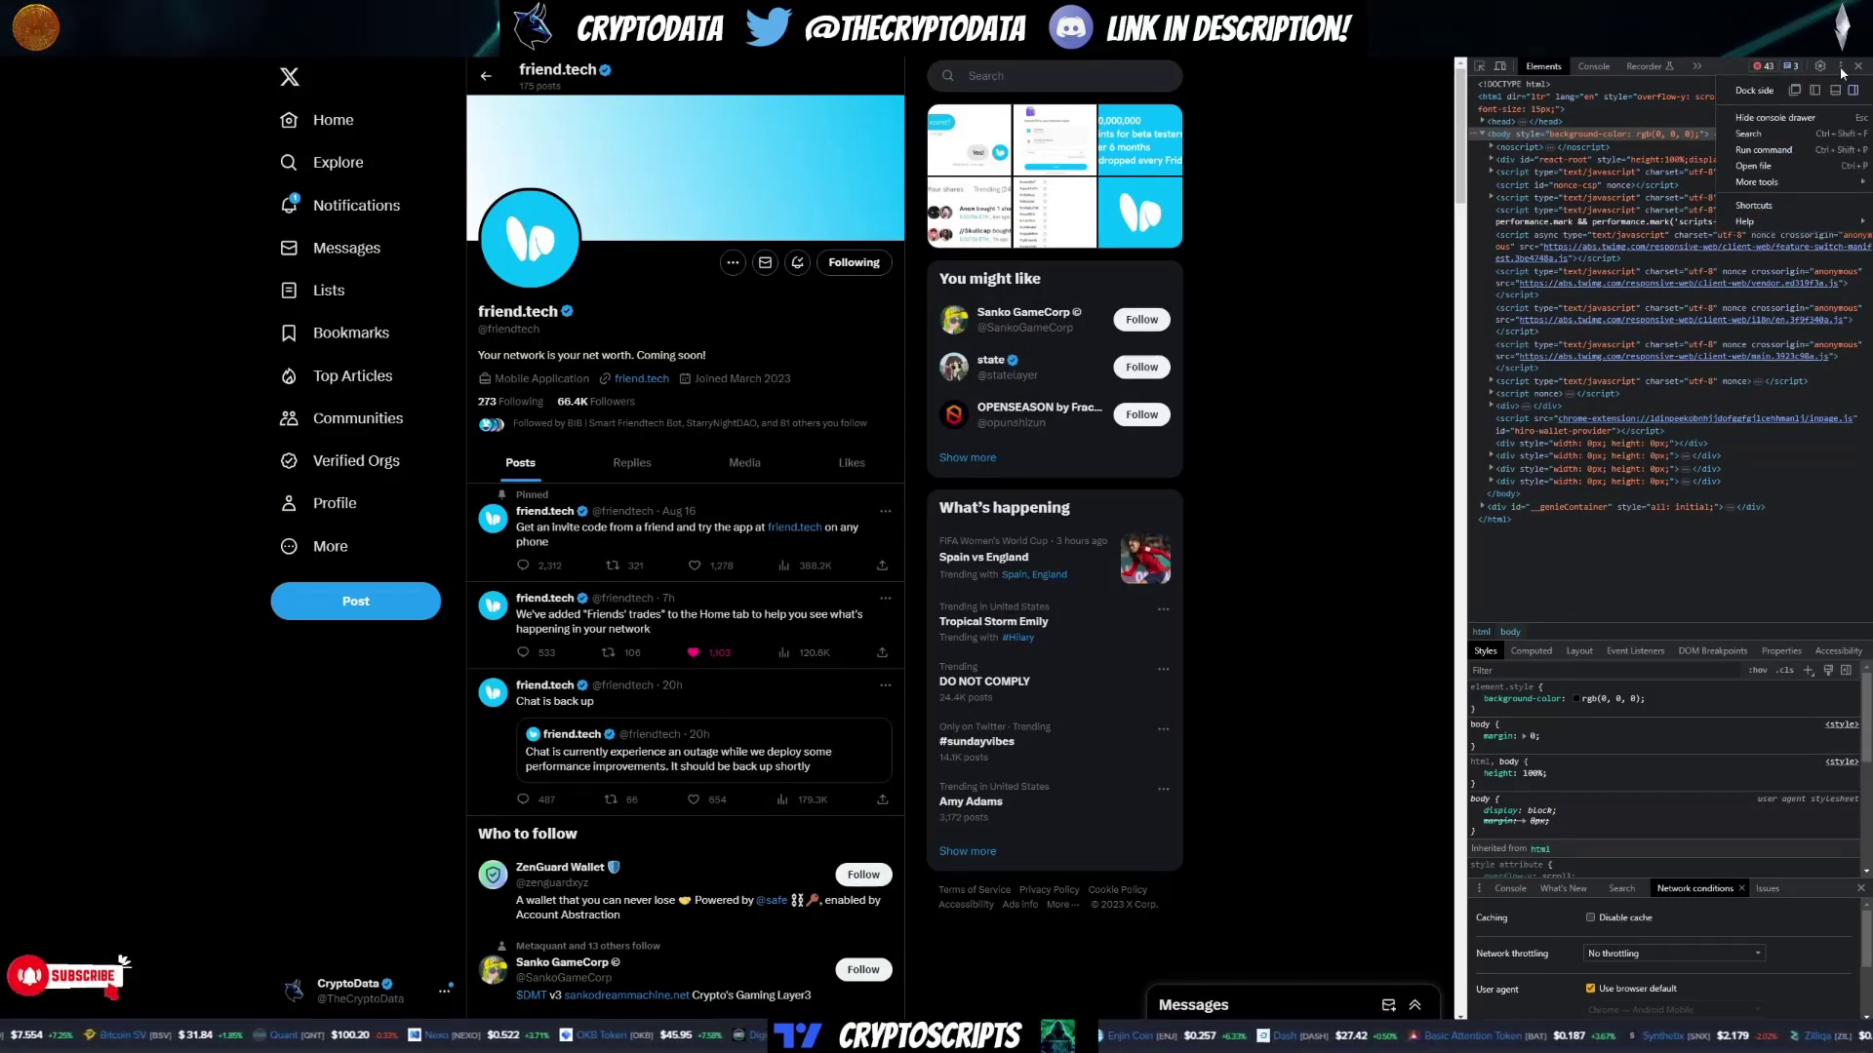
pyautogui.moveTo(1811, 184)
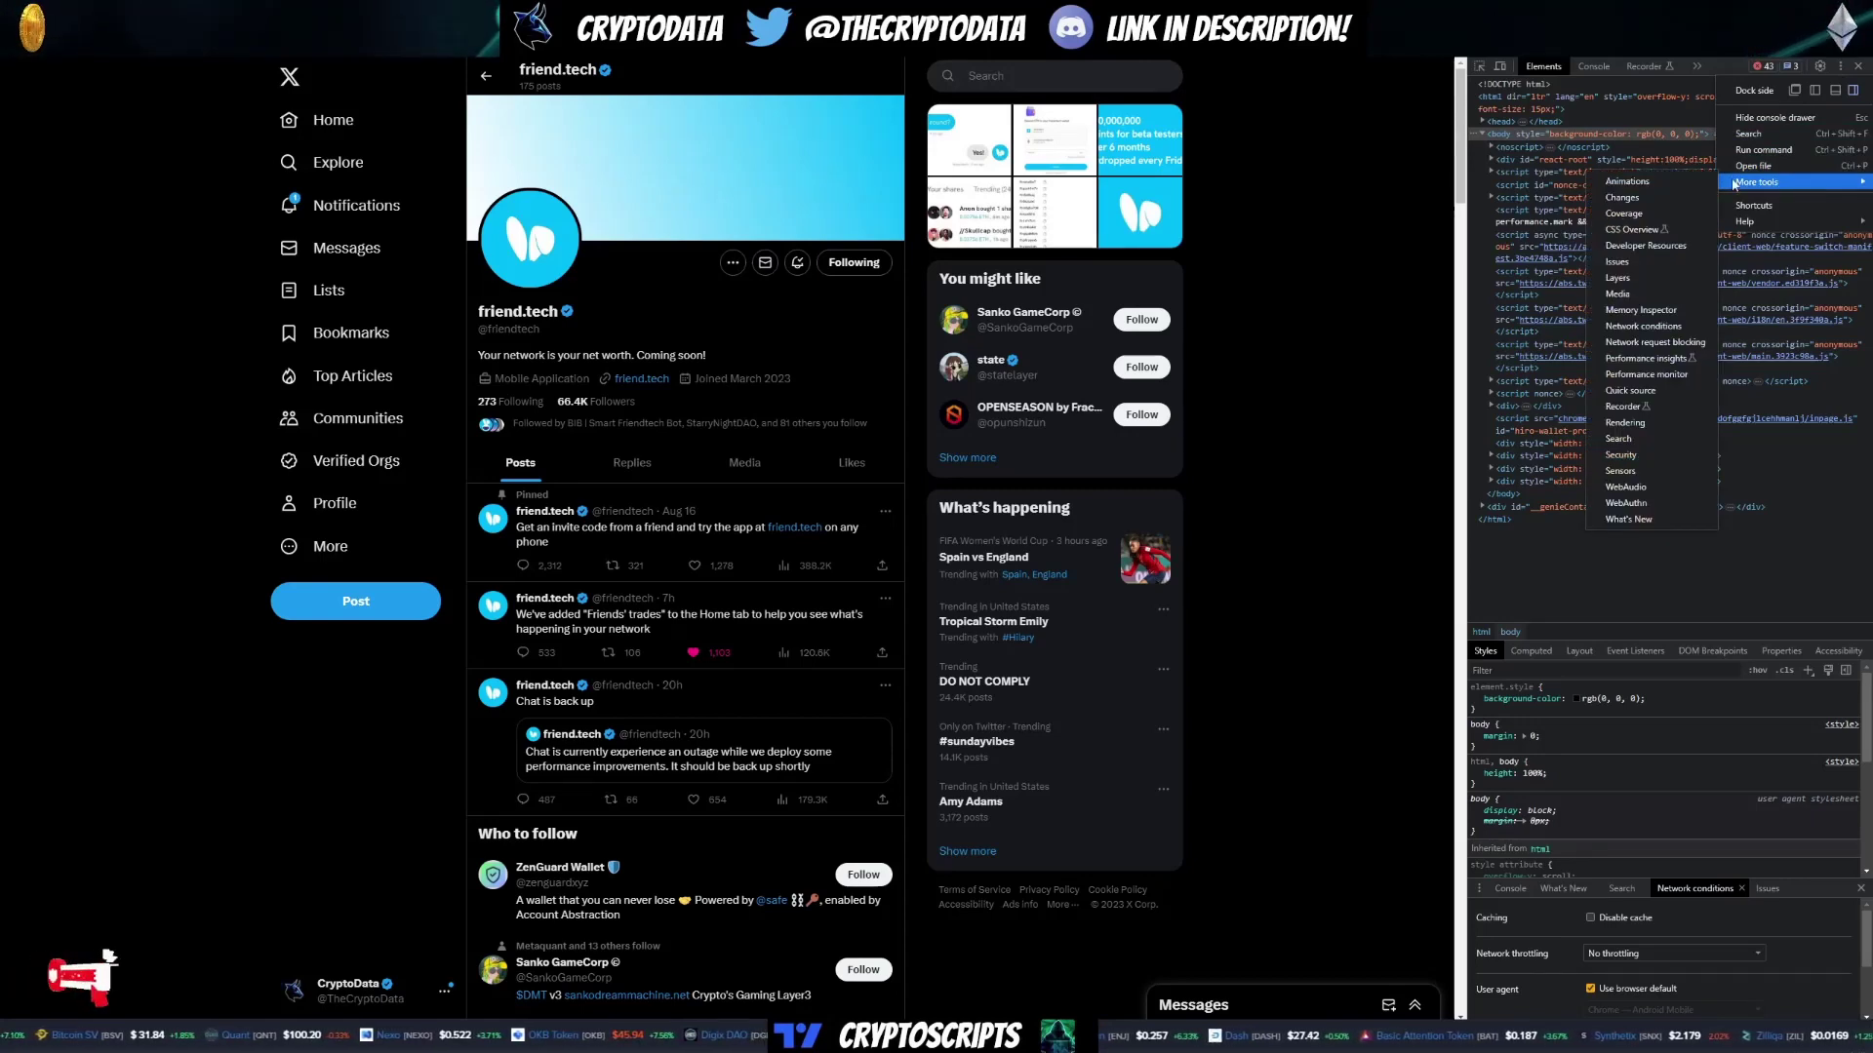
pyautogui.click(1664, 326)
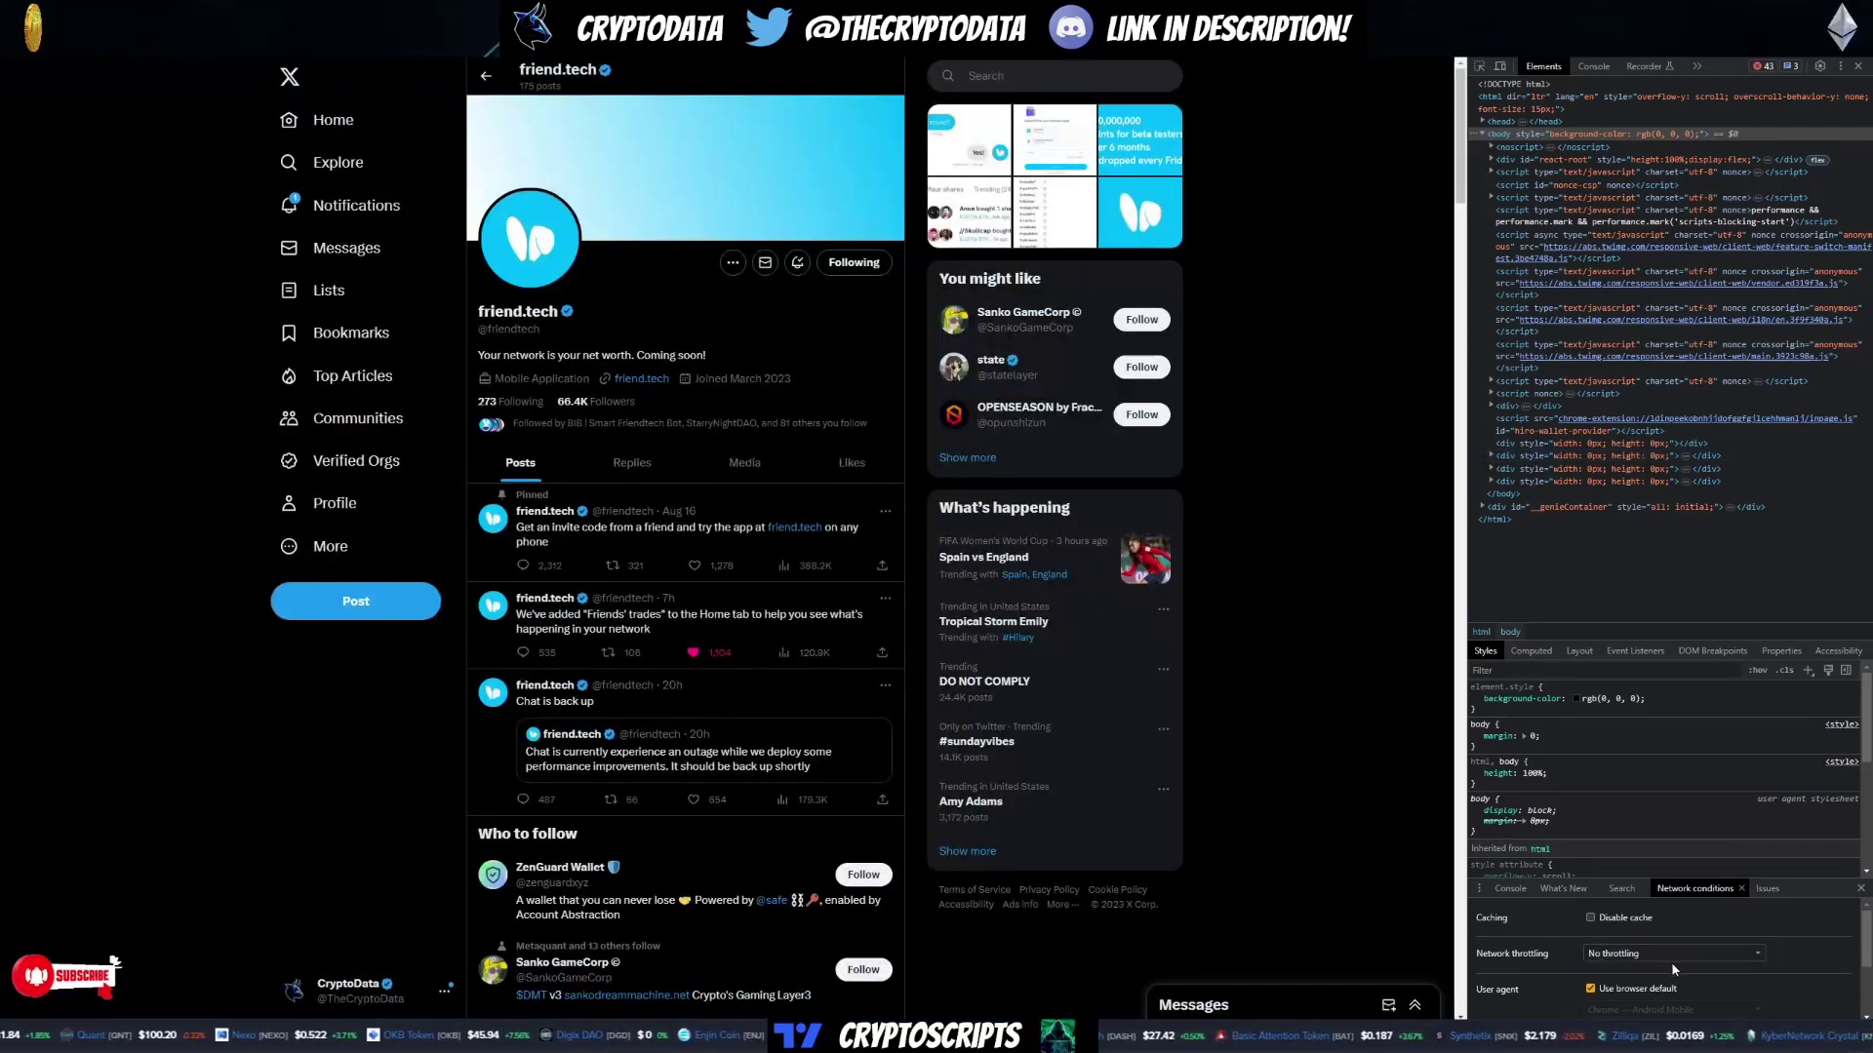
pyautogui.click(1591, 989)
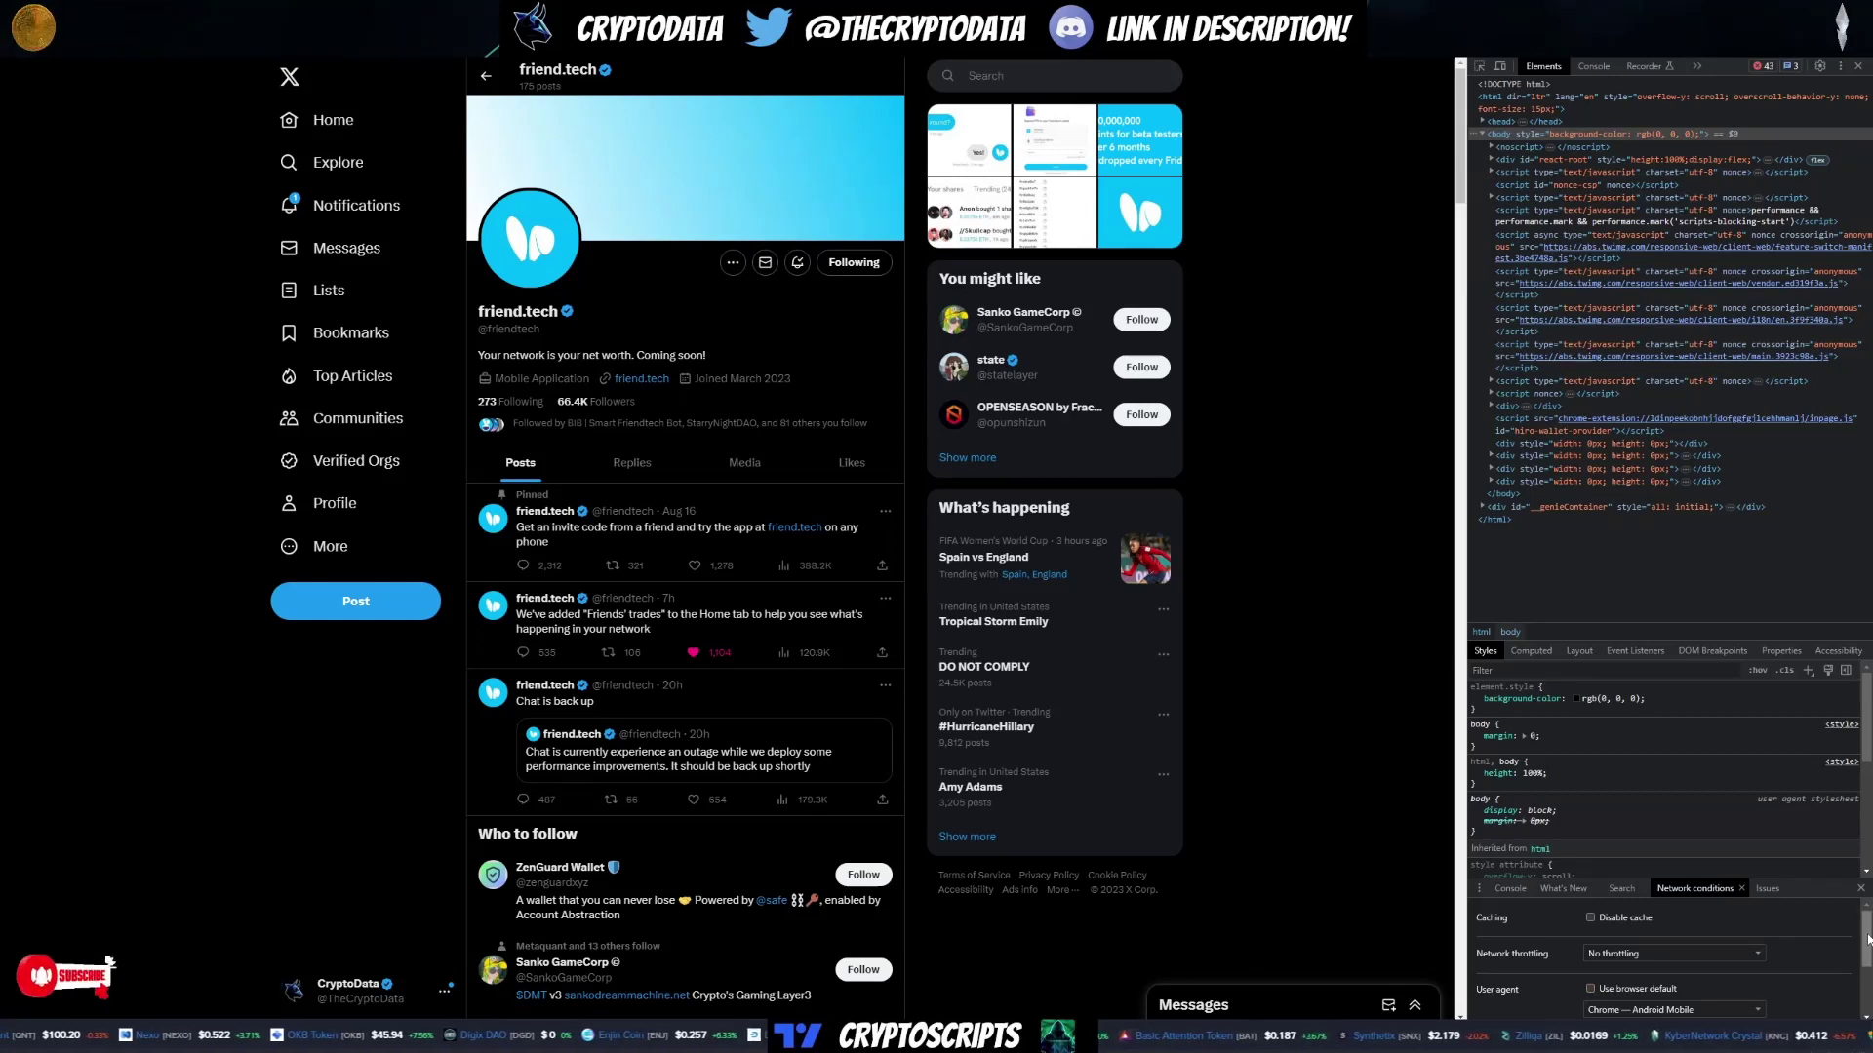
pyautogui.scroll(-1, 1868, 939)
pyautogui.scroll(-2, 1869, 940)
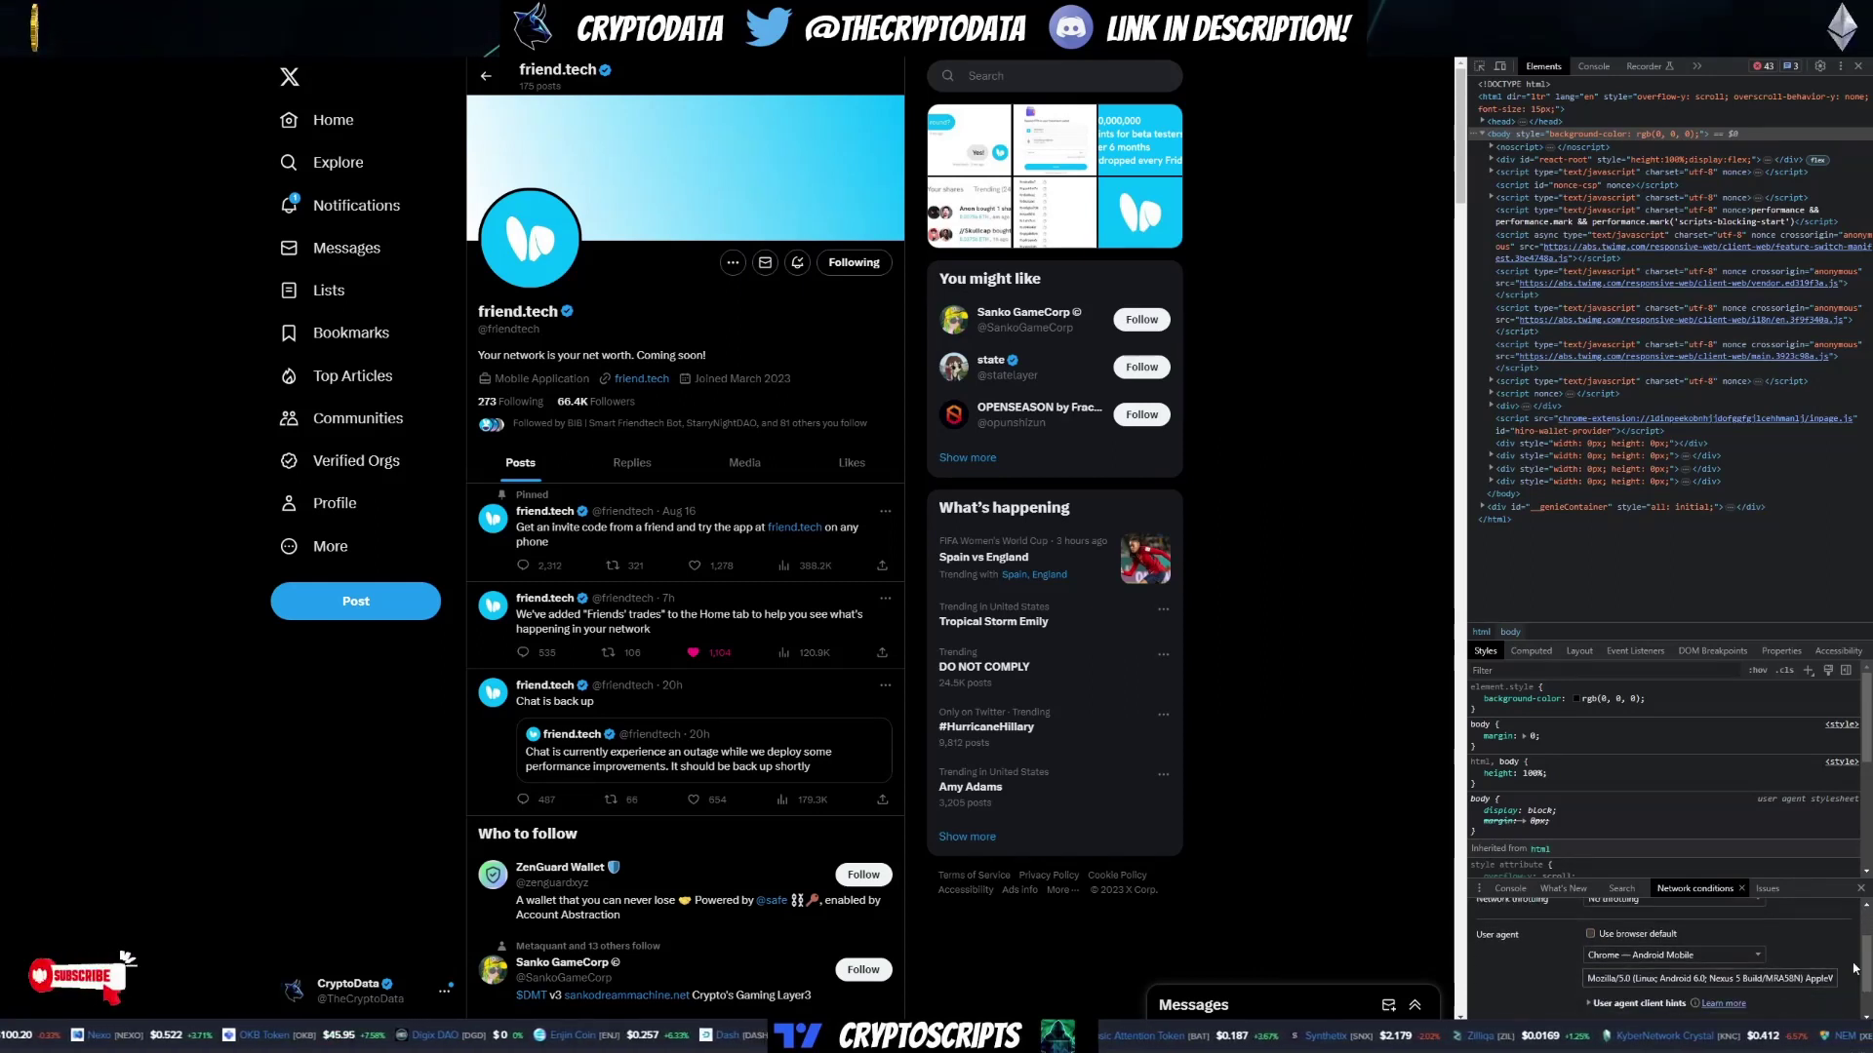
pyautogui.click(1711, 958)
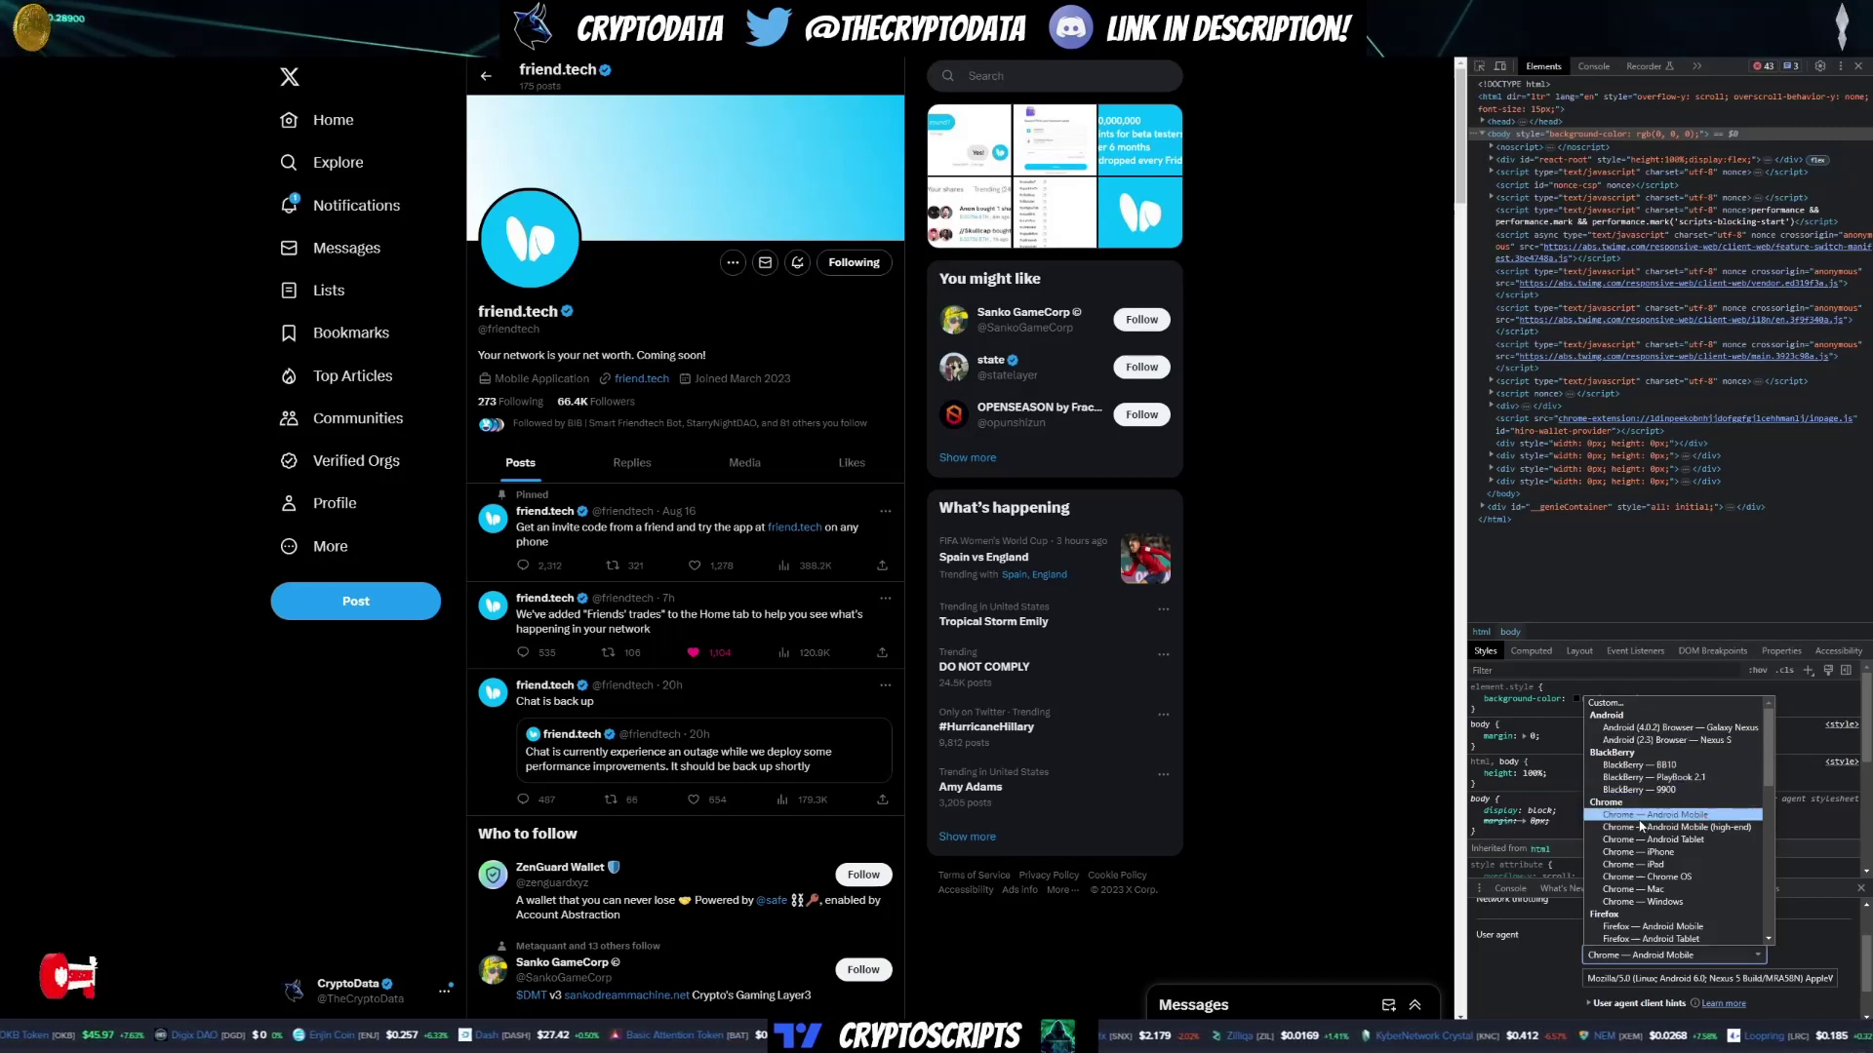
pyautogui.click(1682, 816)
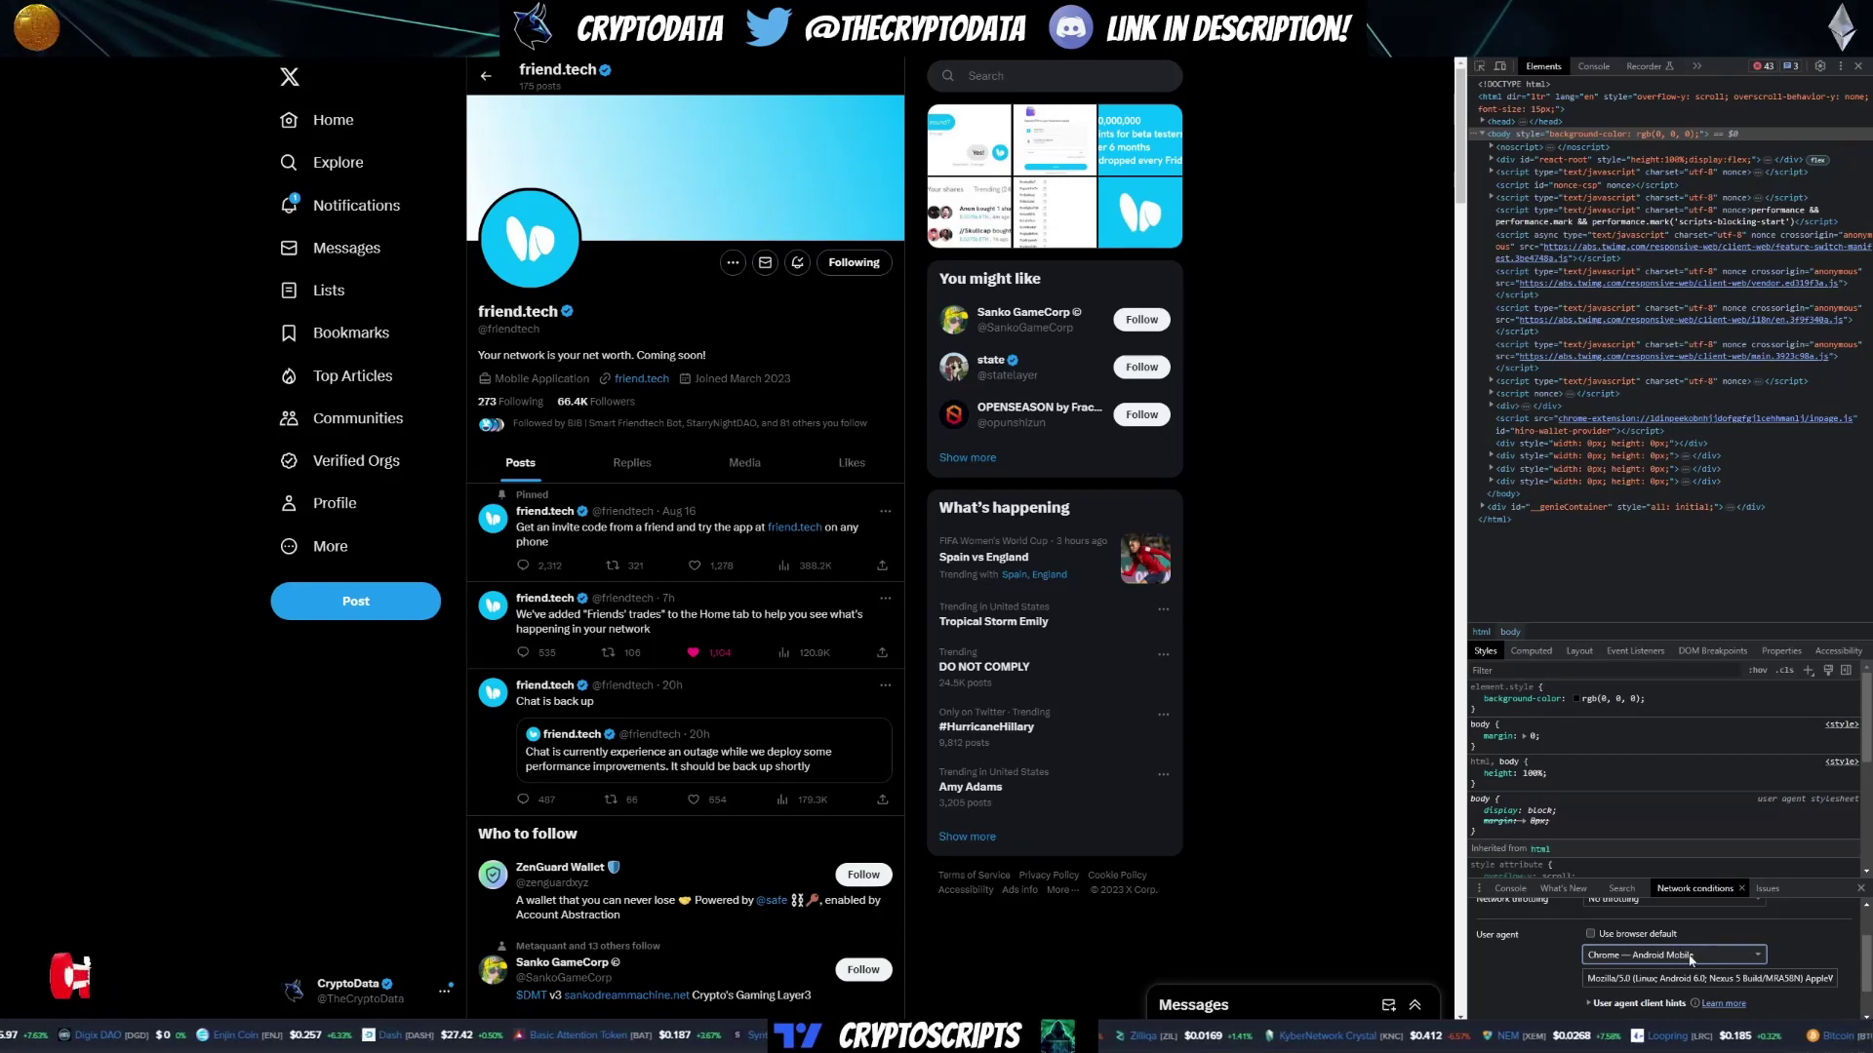
pyautogui.scroll(-1, 1594, 1006)
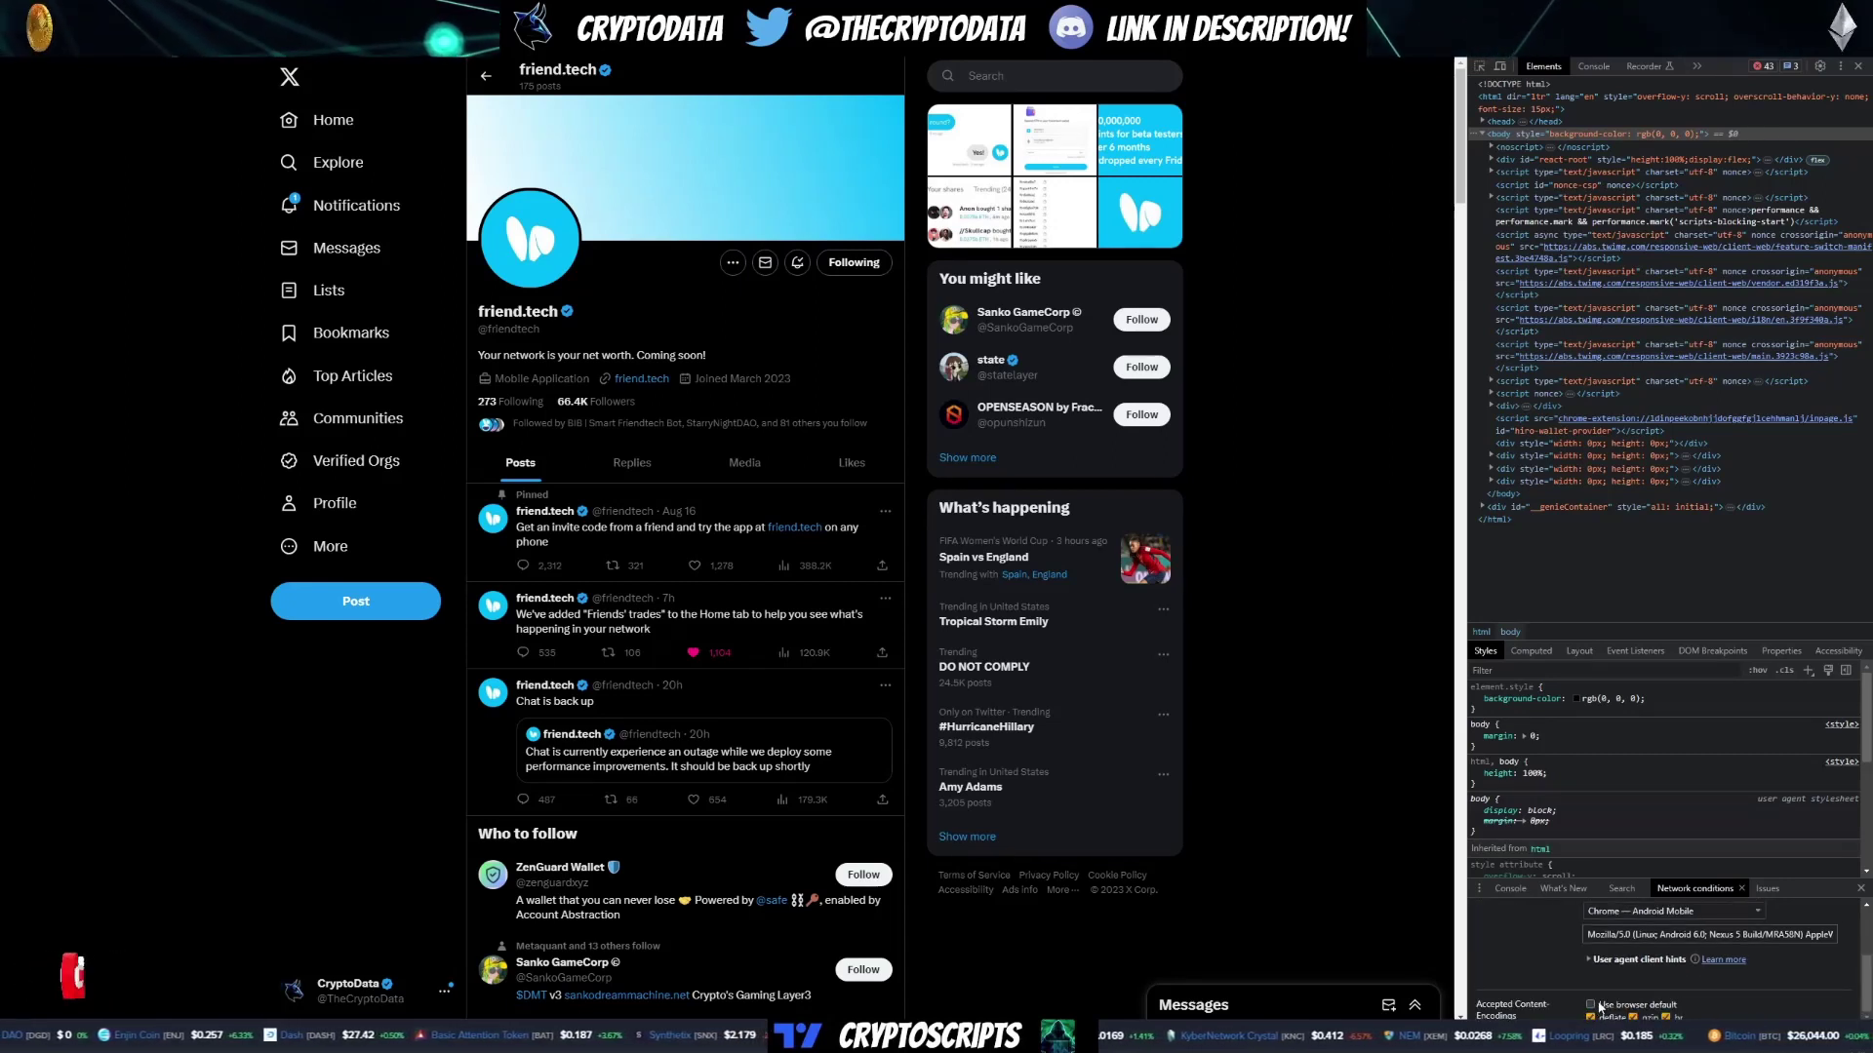
pyautogui.scroll(2, 1834, 966)
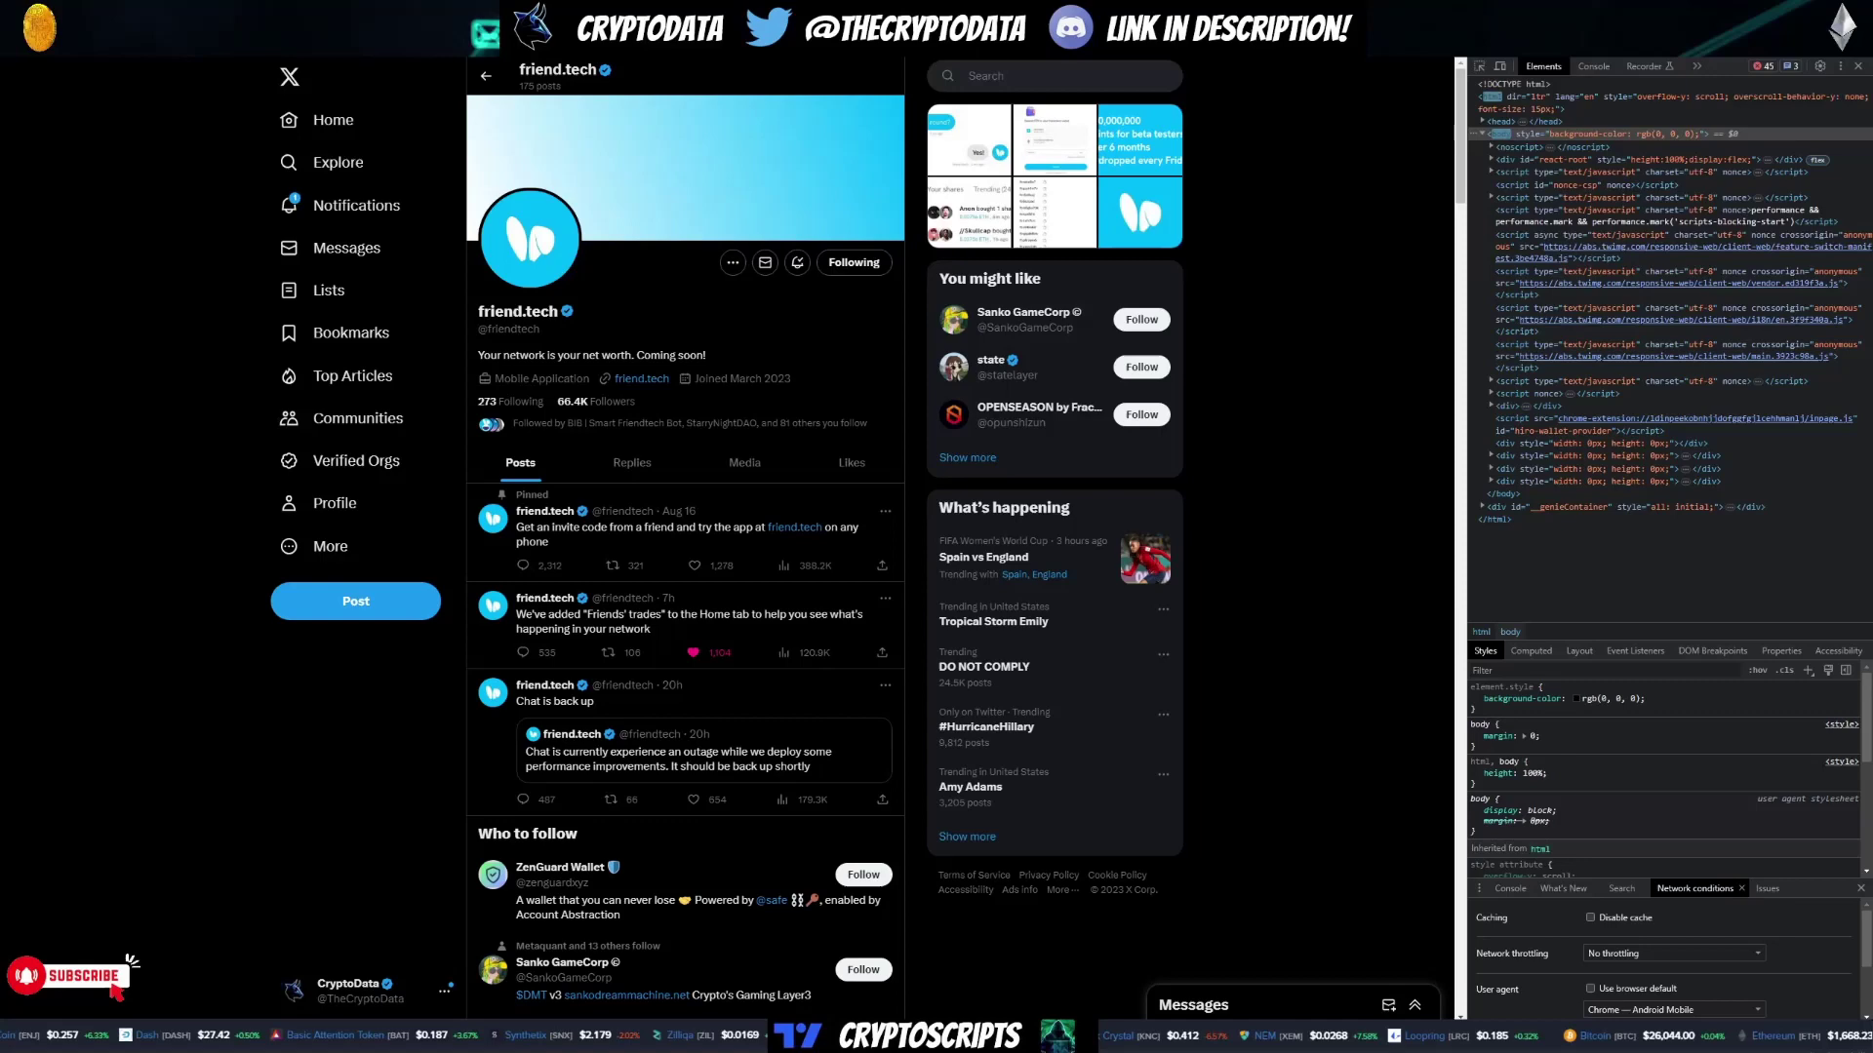
# Step: Reload friend.tech with the mobile user agent and close the DevTools panel
pyautogui.press('F5')
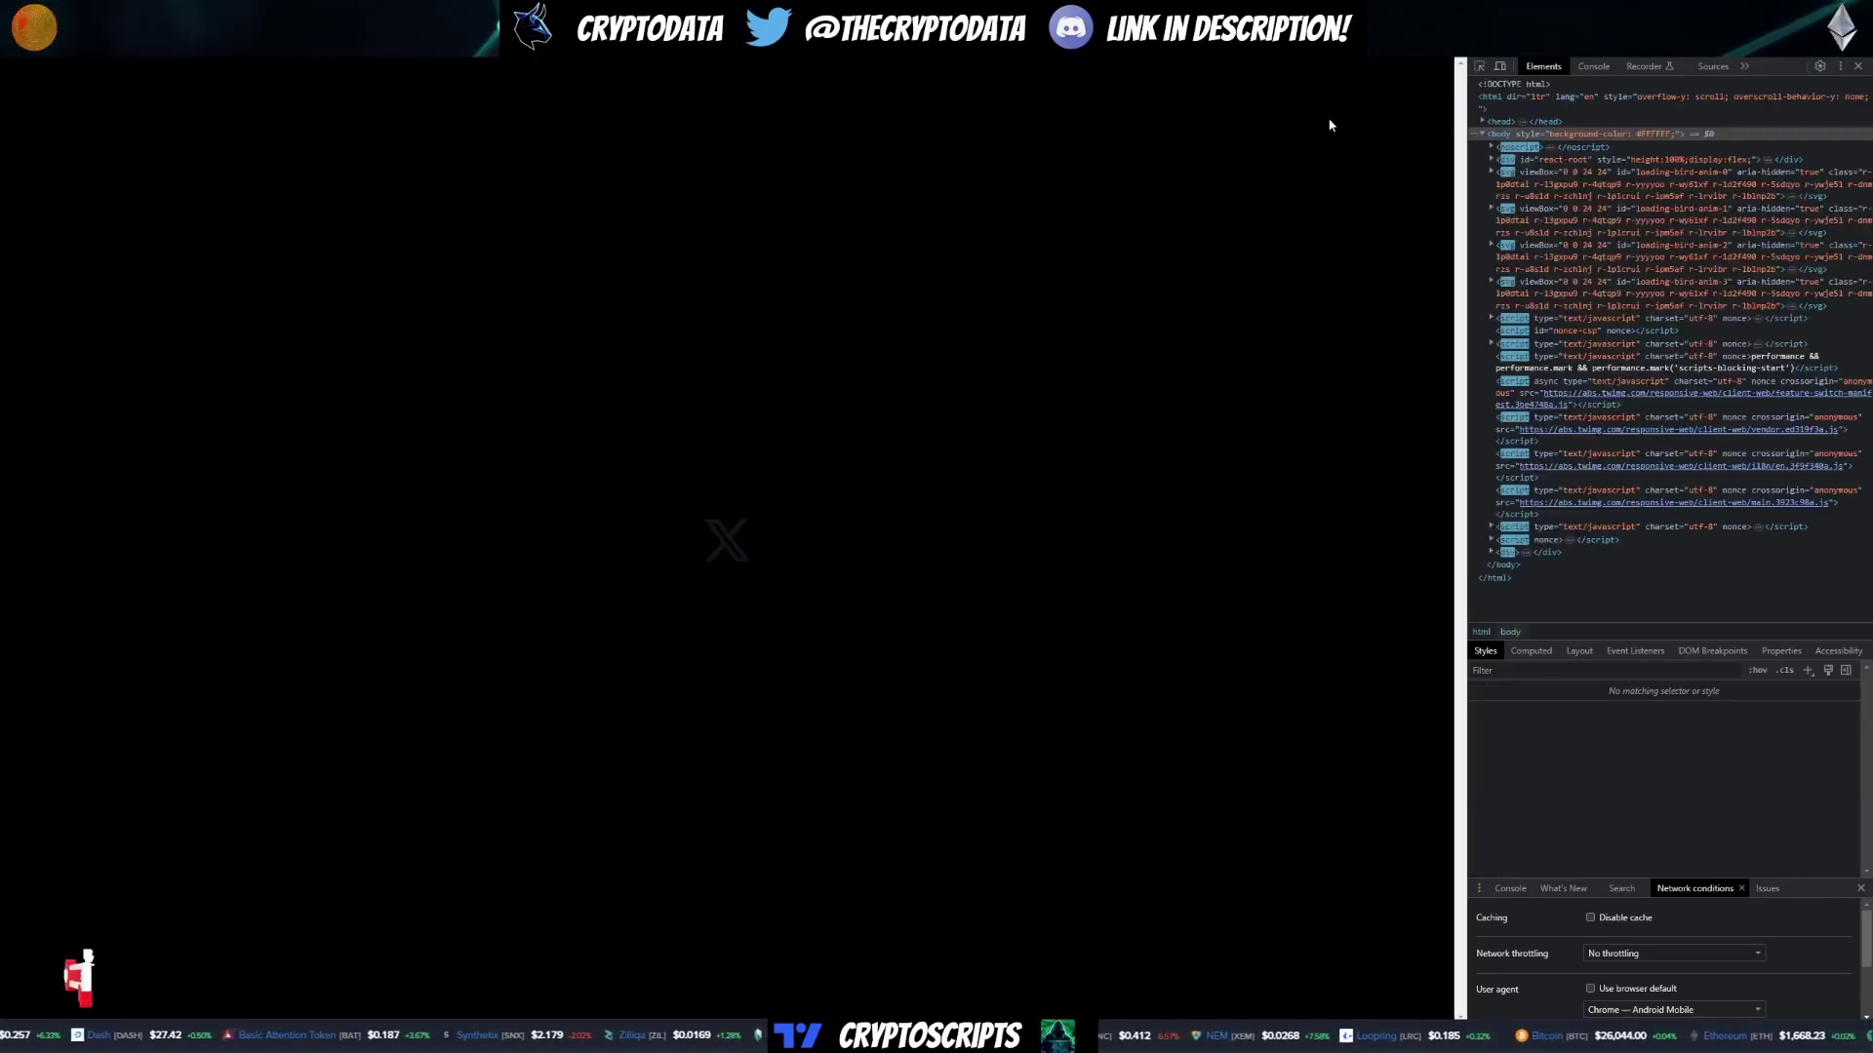
pyautogui.click(1858, 66)
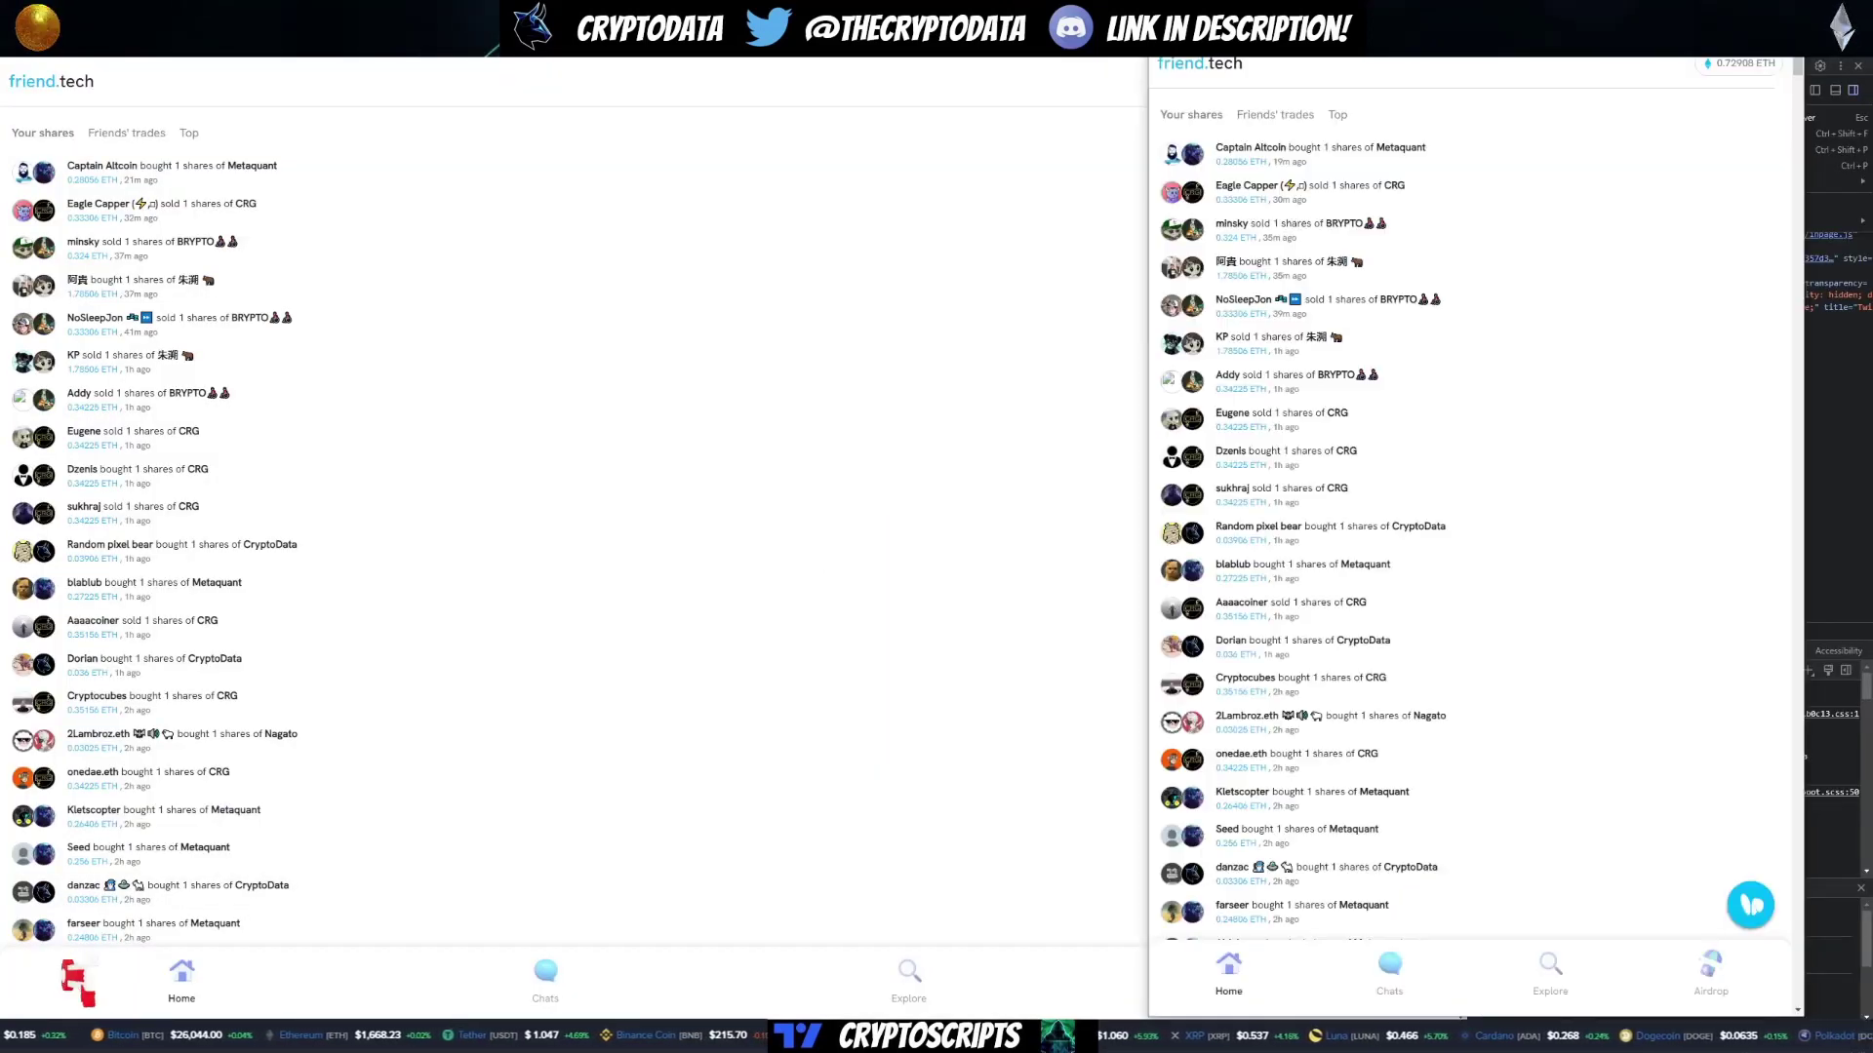
# Step: Move the friend.tech app window aside and minimize it
pyautogui.moveTo(1303, 66); pyautogui.dragTo(960, 70)
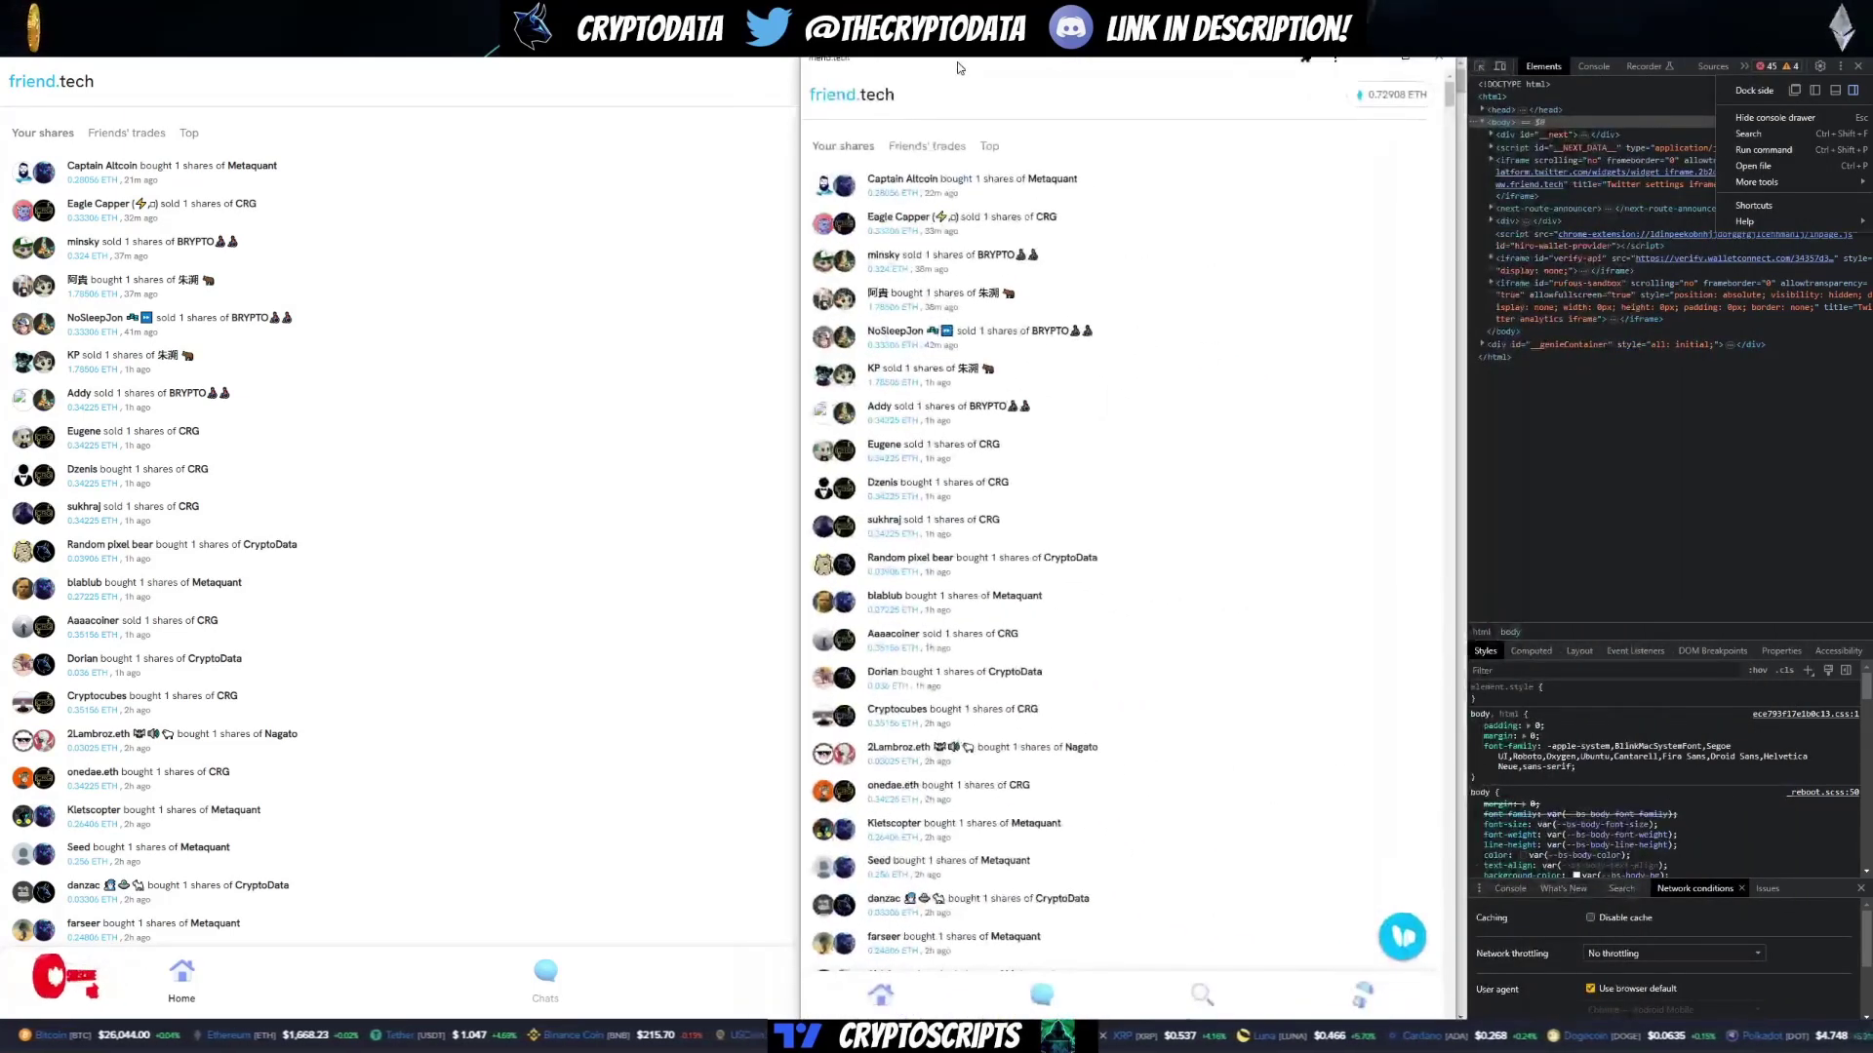
pyautogui.click(1371, 63)
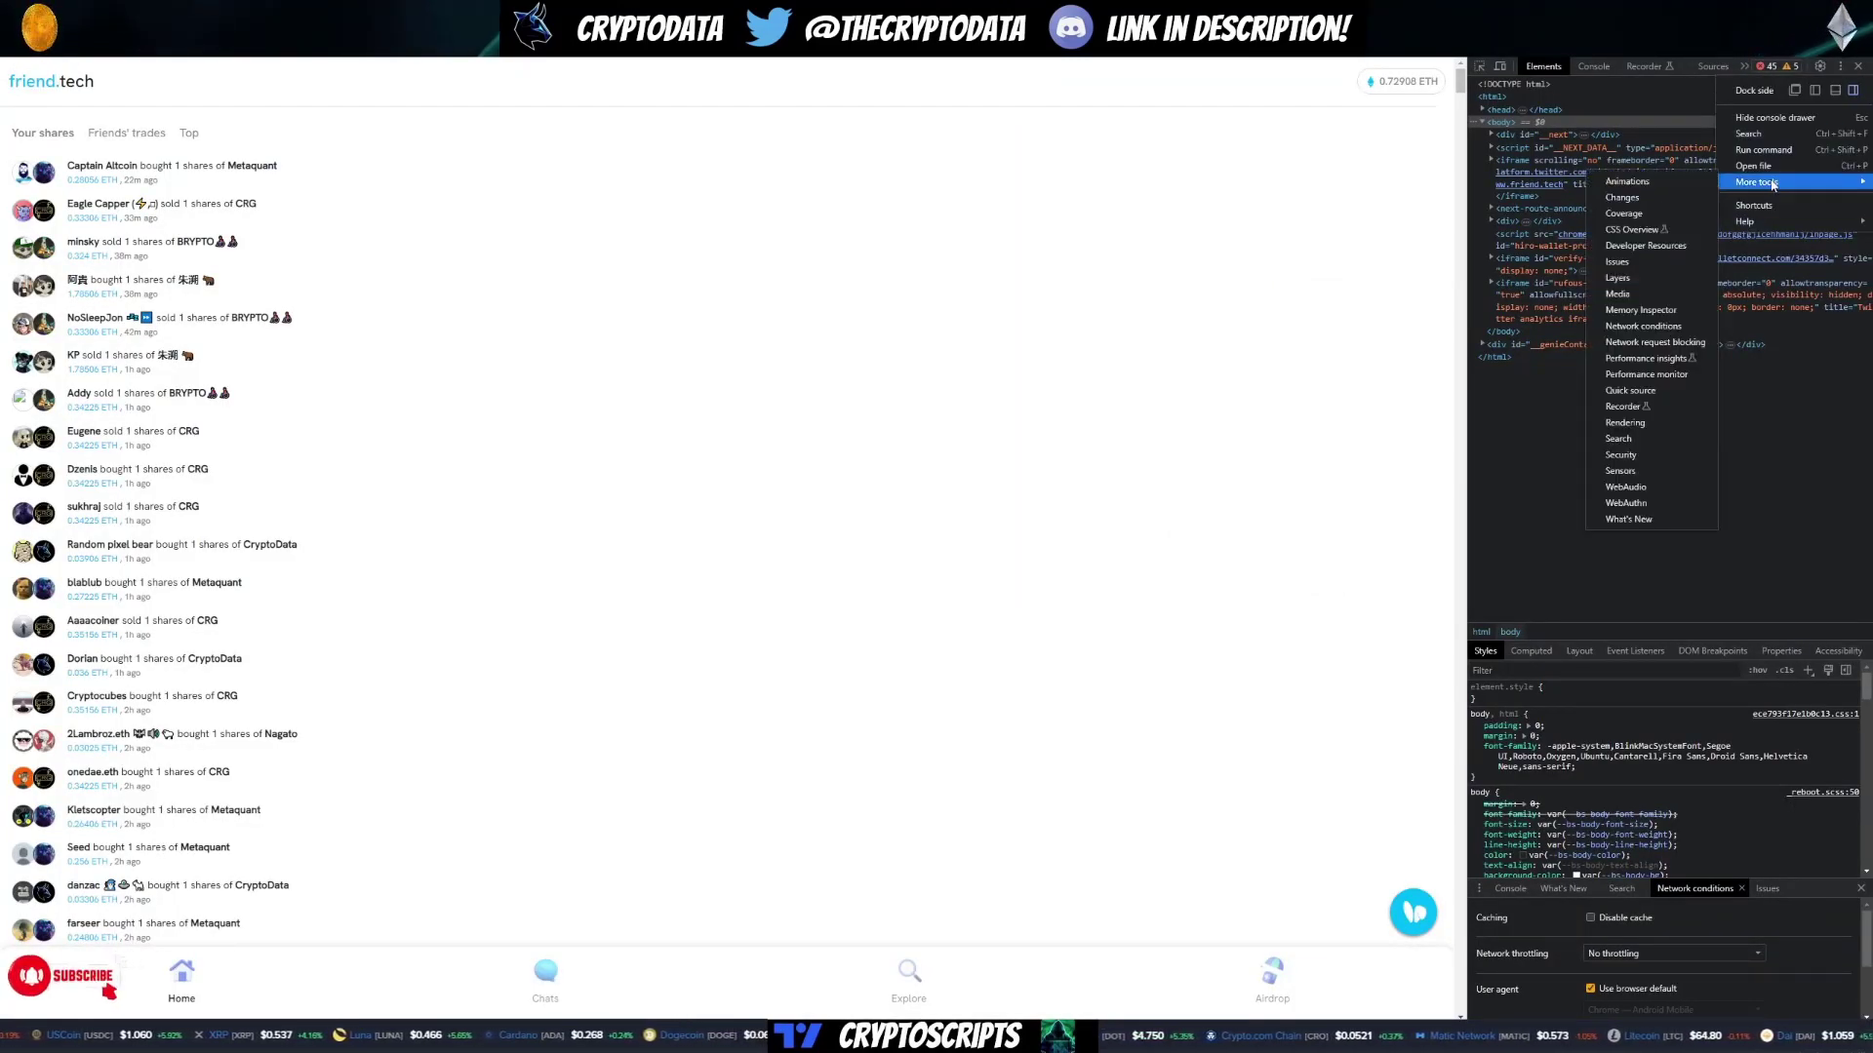
# Step: In Network conditions, override the user agent with the Chrome — Android Mobile preset
pyautogui.moveTo(1756, 181)
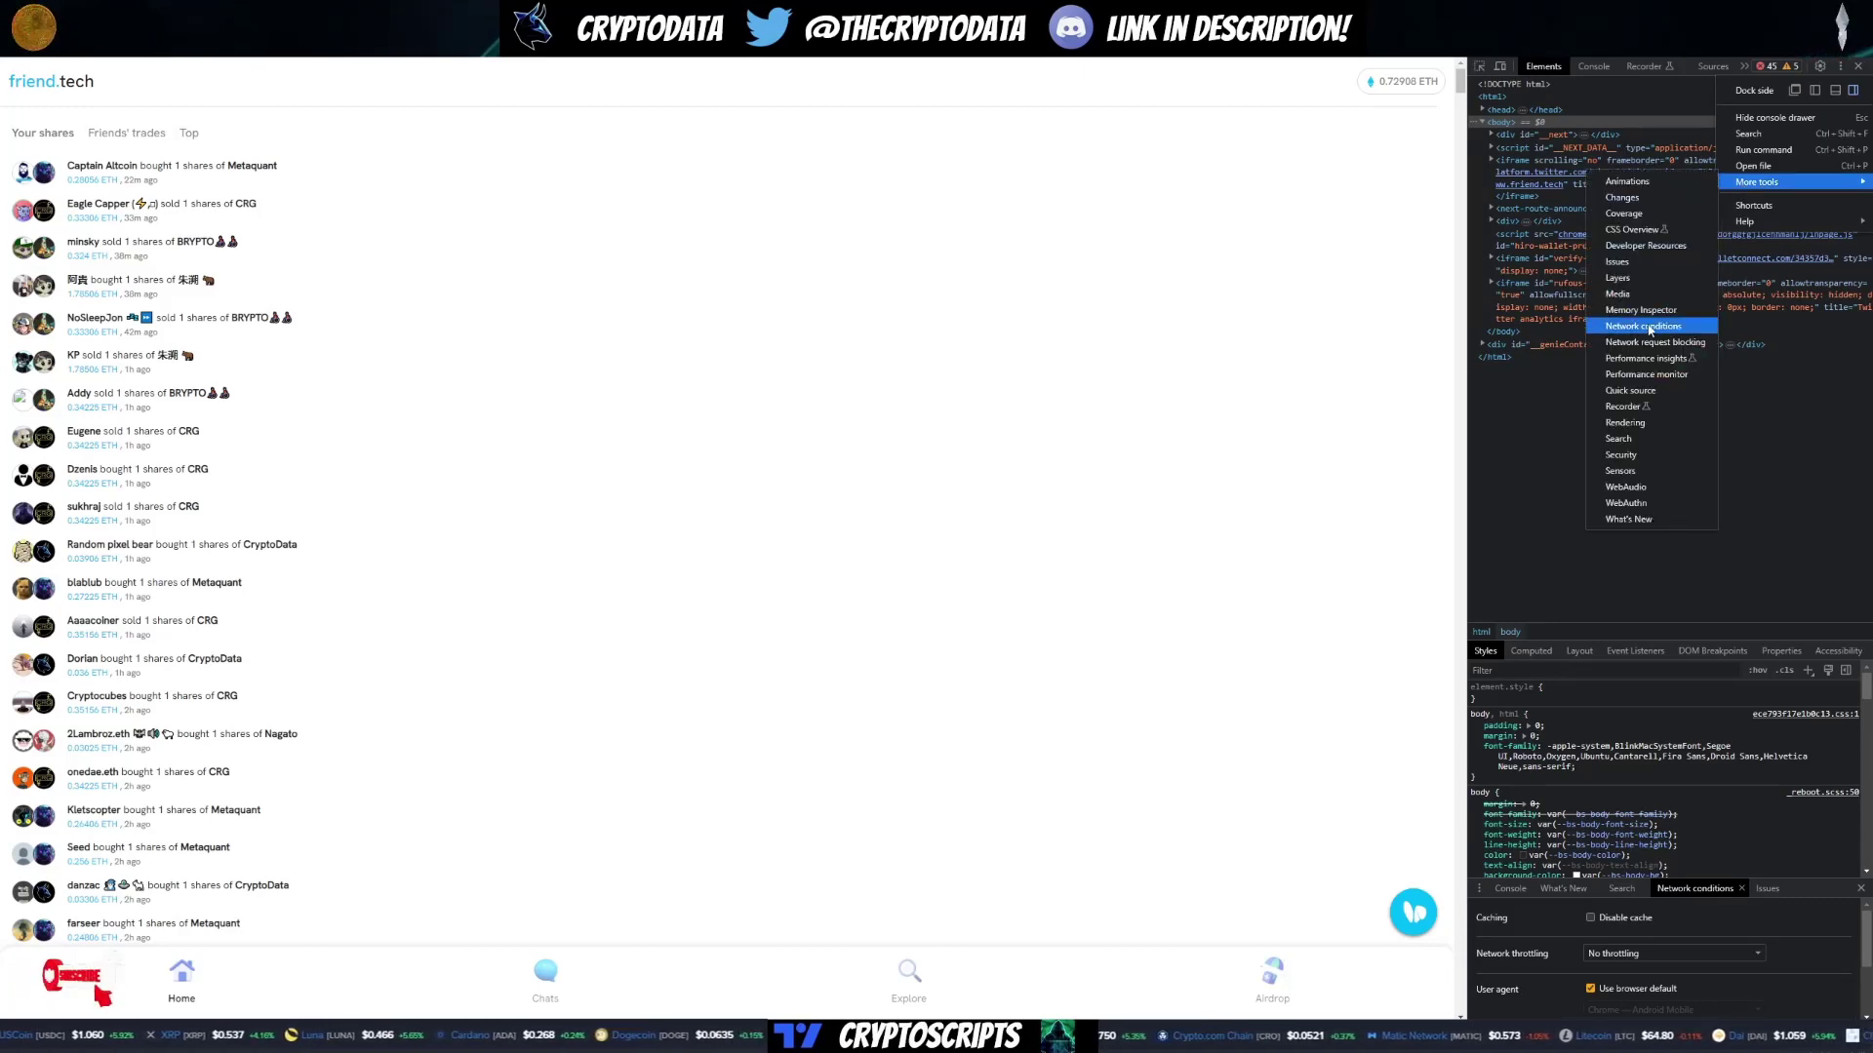
pyautogui.click(1648, 760)
pyautogui.click(1591, 989)
pyautogui.scroll(-1, 1626, 987)
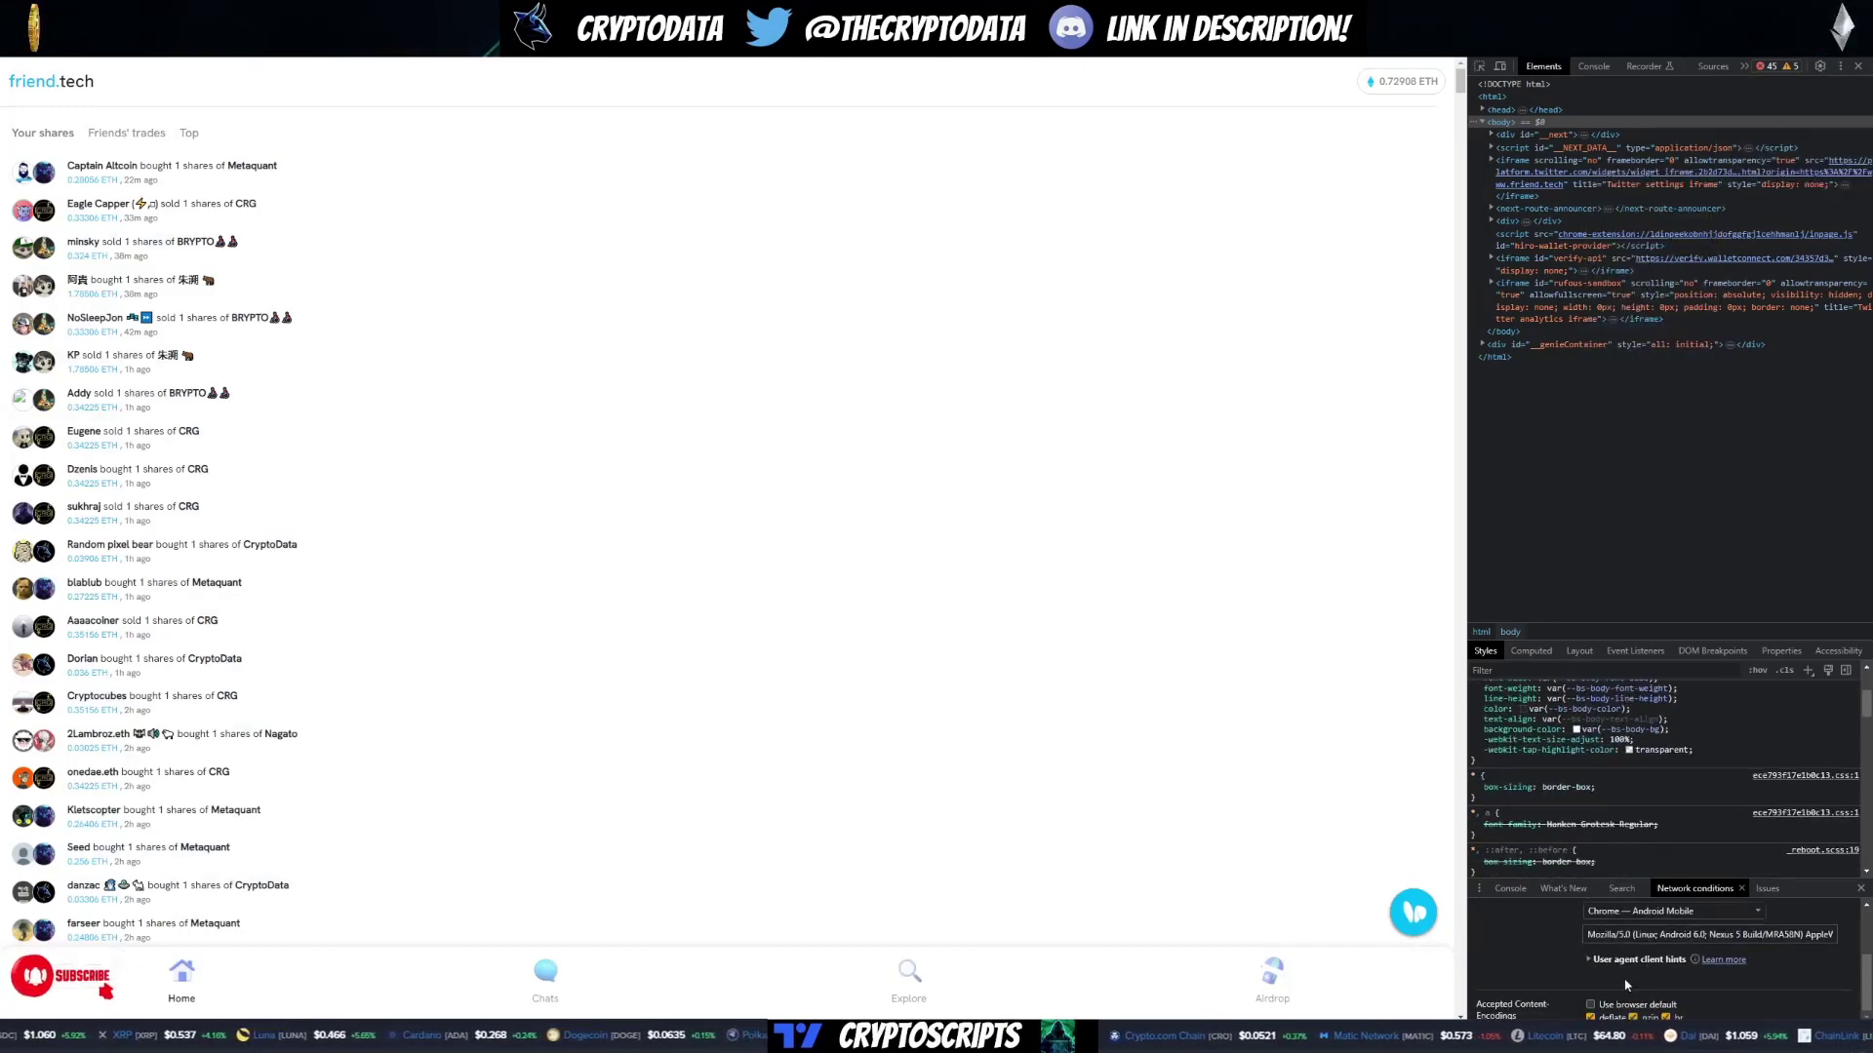
pyautogui.click(1667, 912)
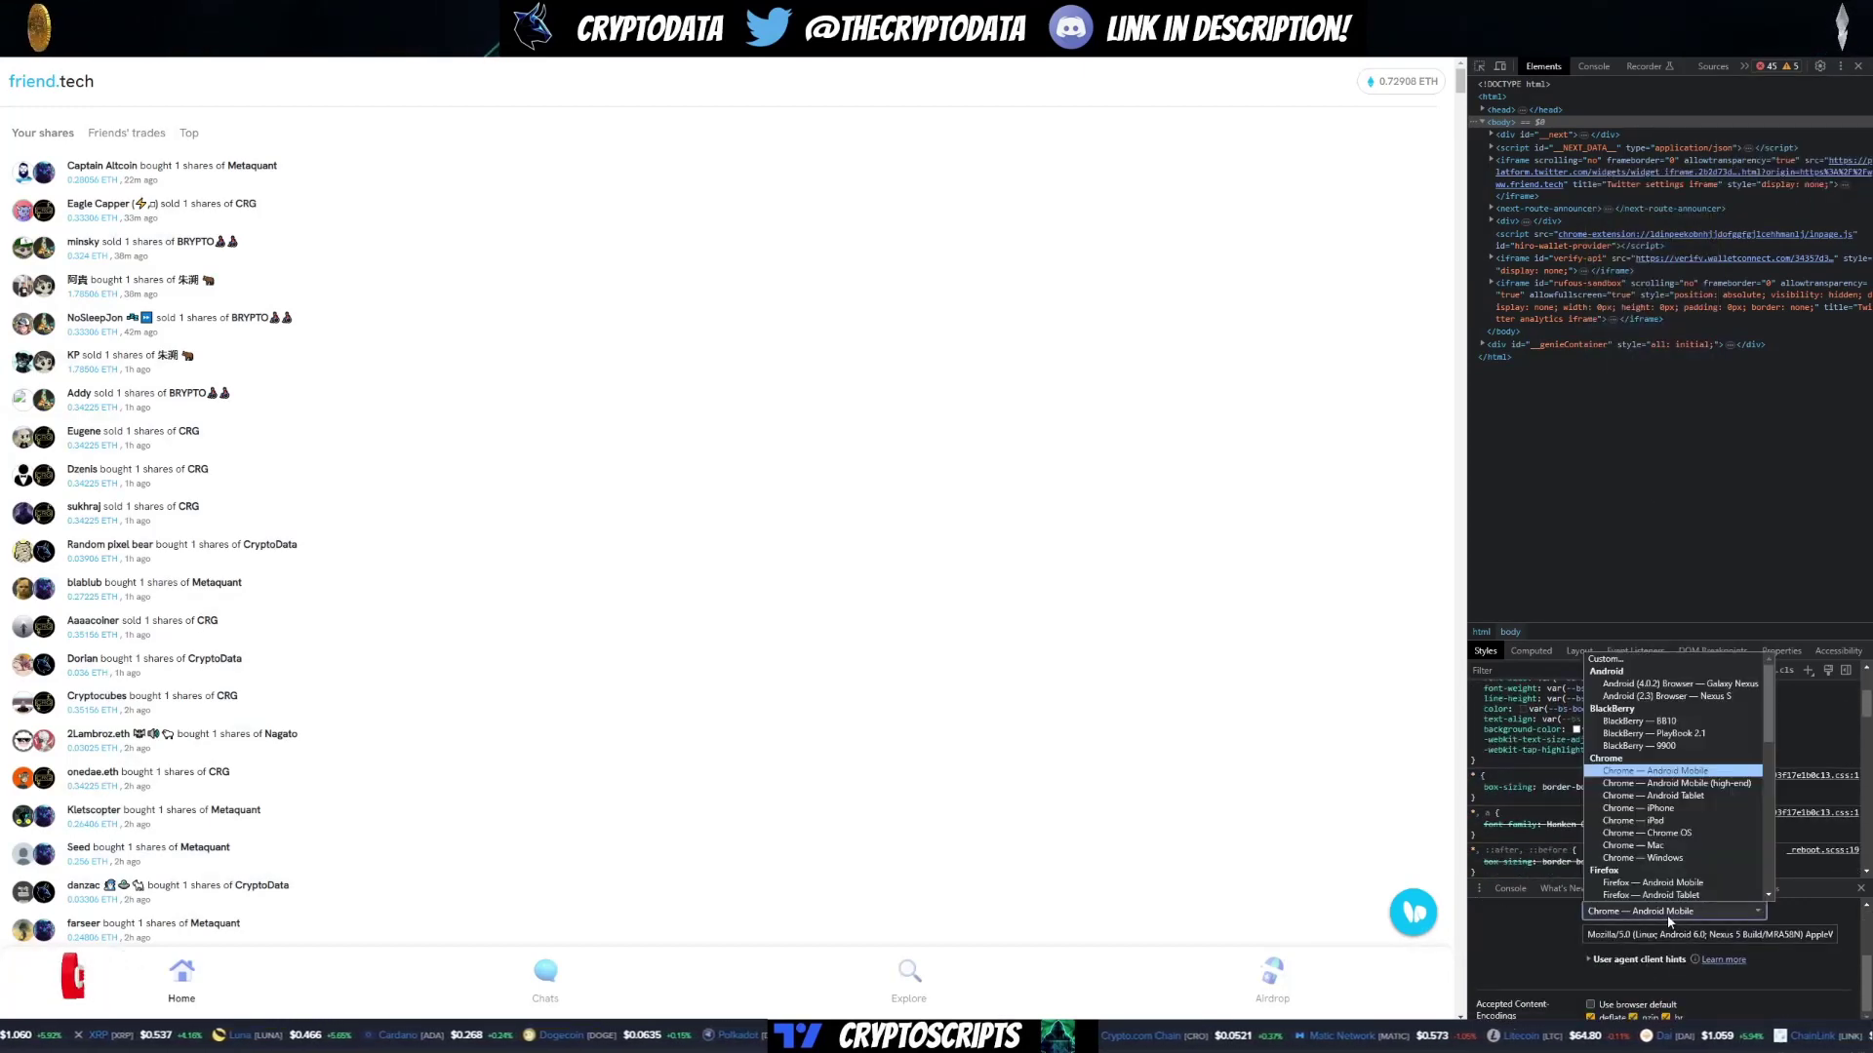
pyautogui.click(1703, 776)
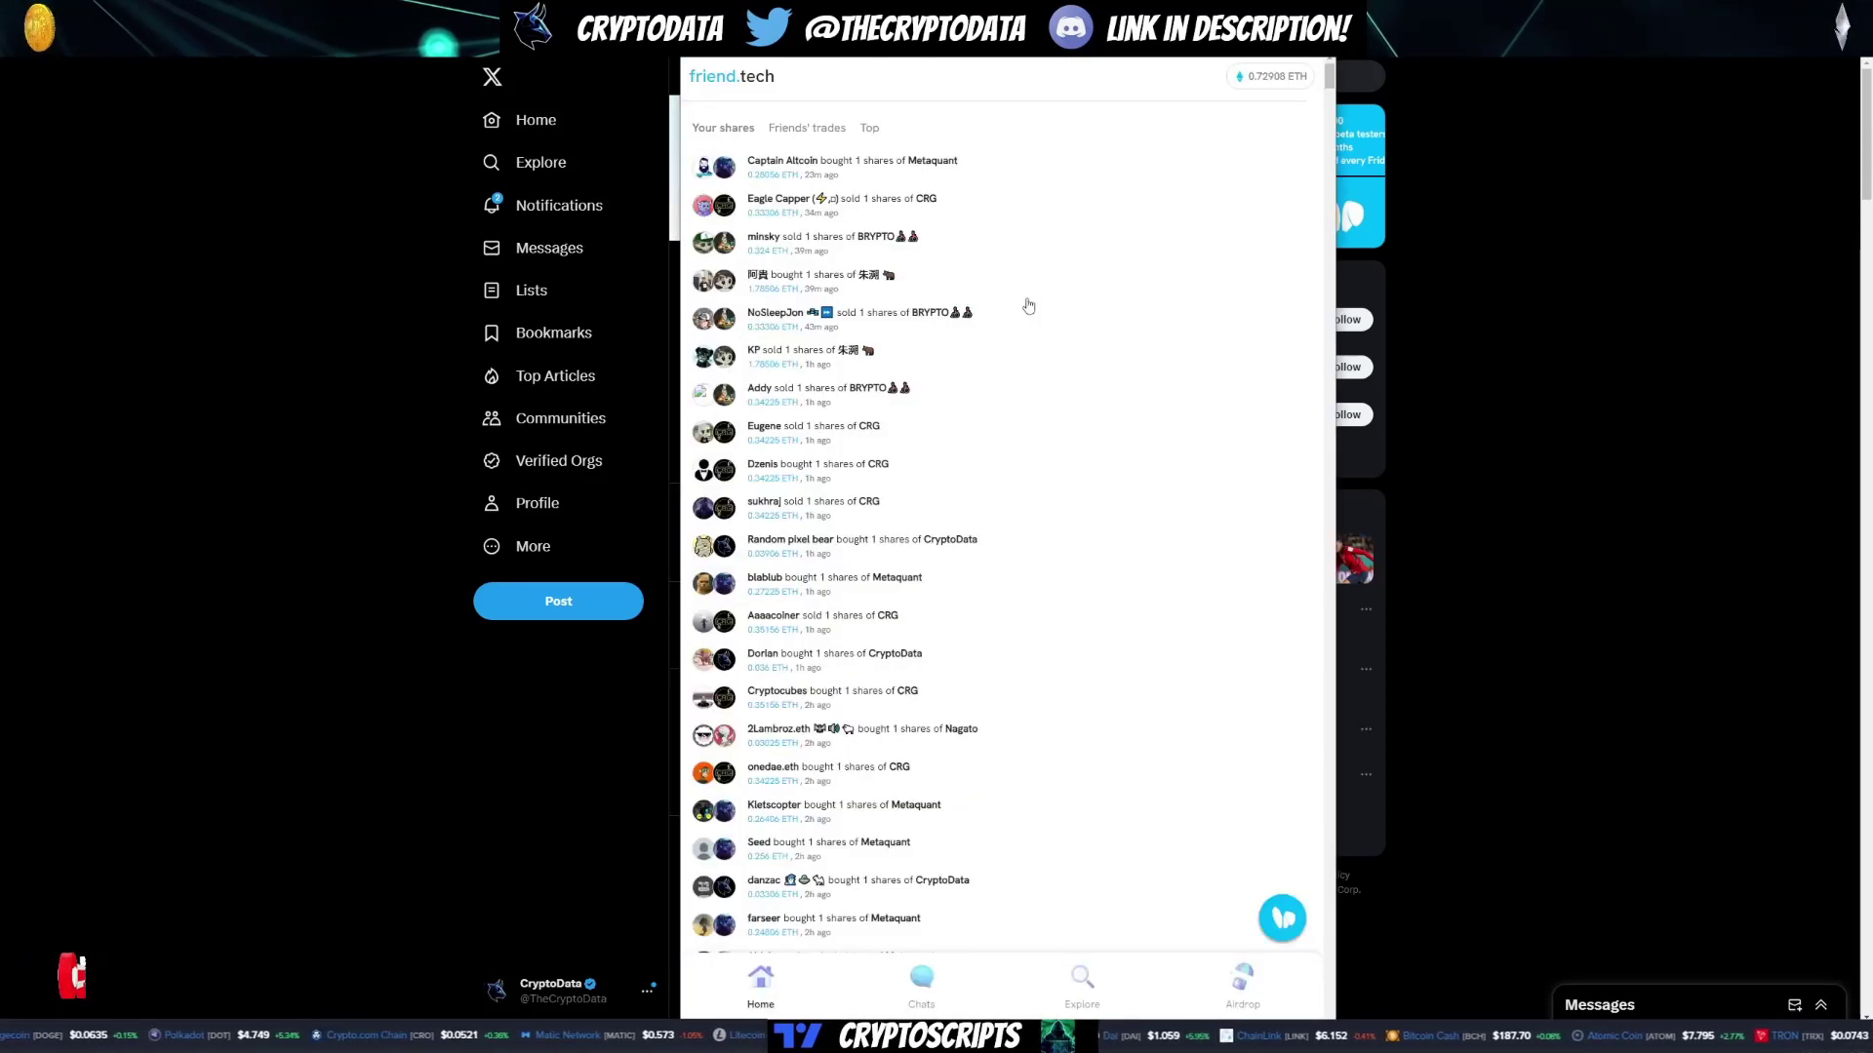
# Step: Show the friend.tech Chats tab, listing seven rooms and a 4.76663 ETH total
pyautogui.click(926, 961)
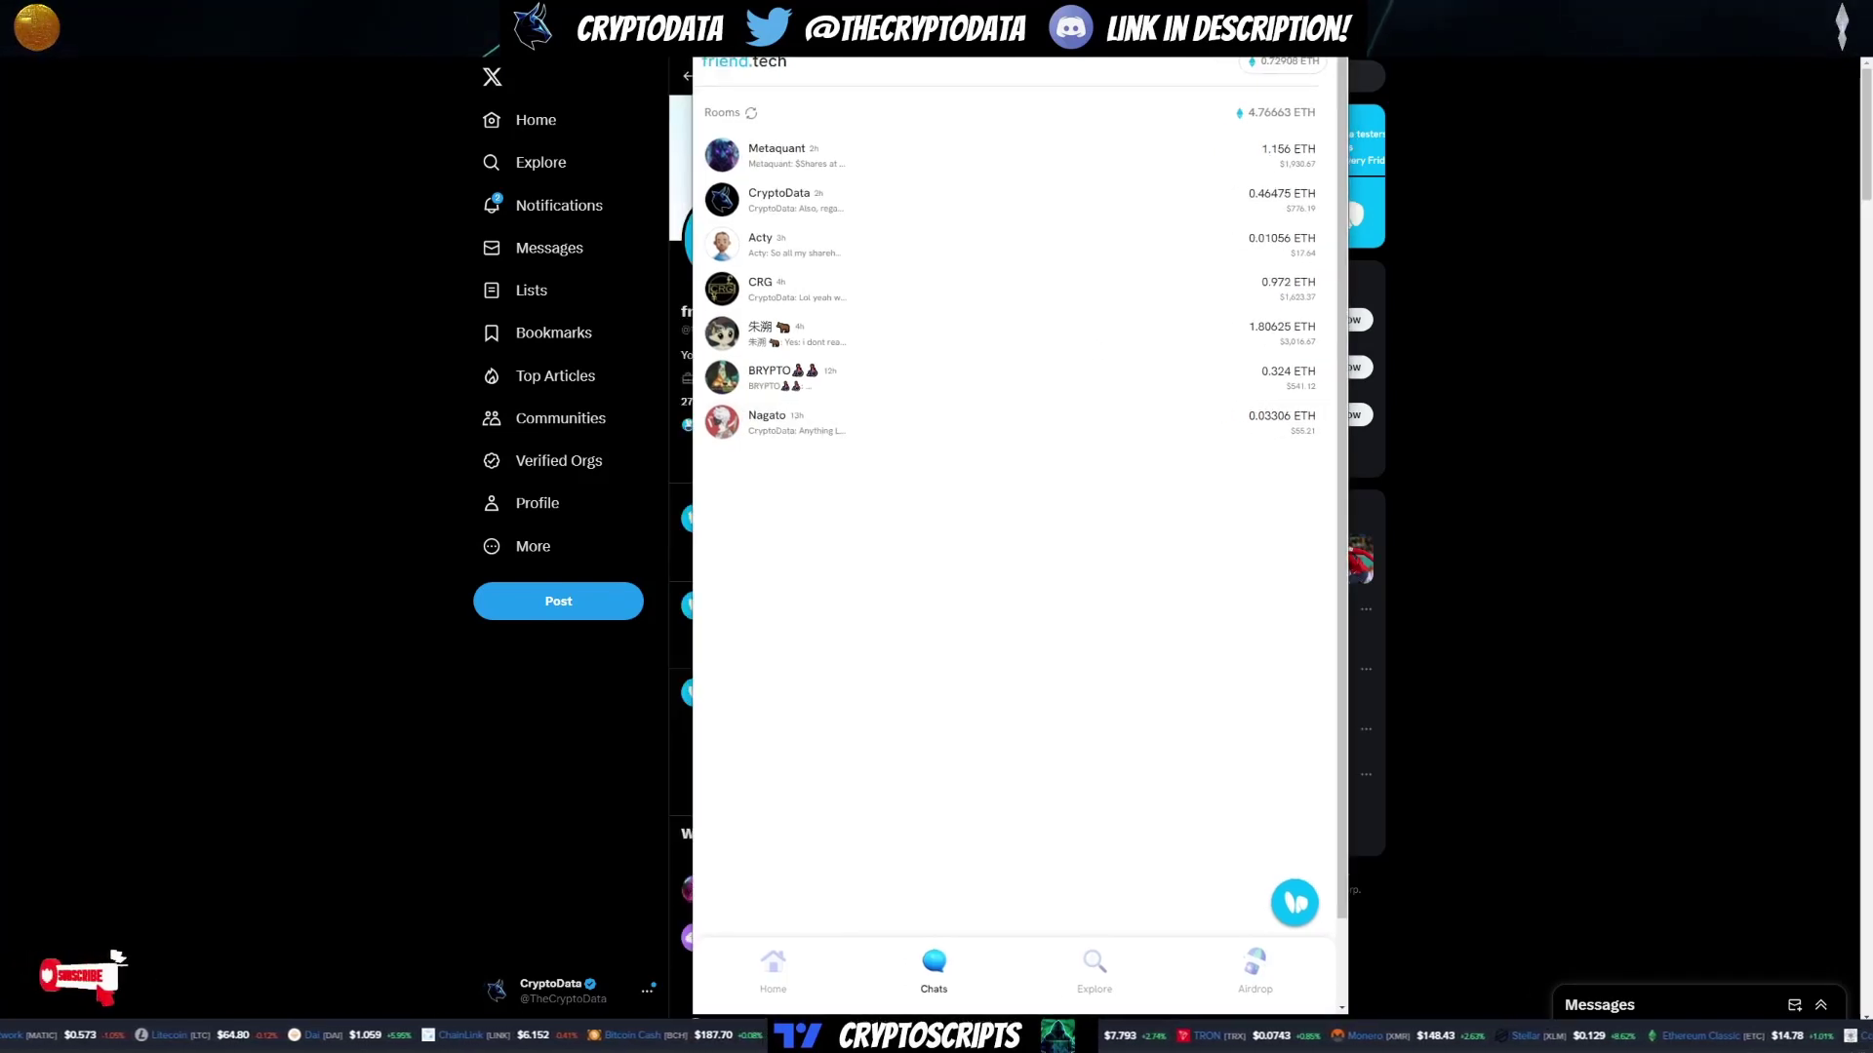
# Step: Check the app's menu and taskbar window options, then switch away from the friend.tech window
pyautogui.hotkey('alt', 'f')
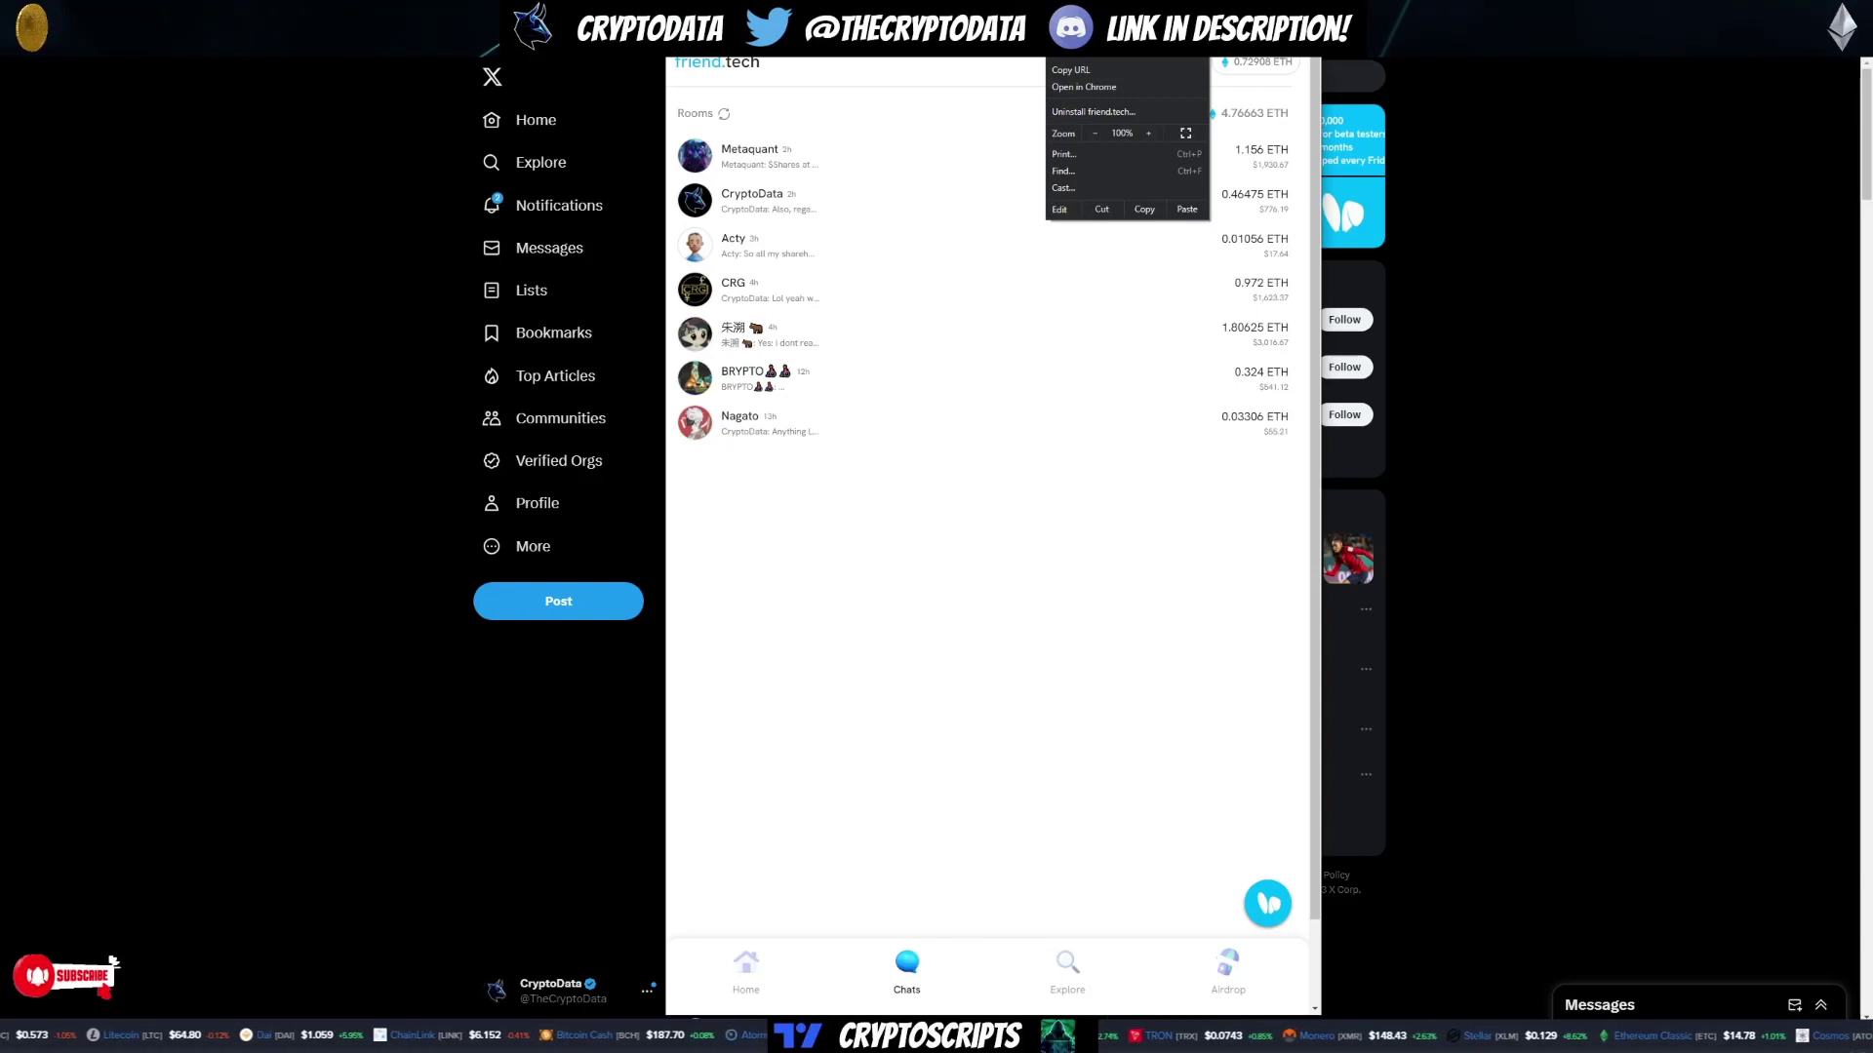
pyautogui.press('Escape')
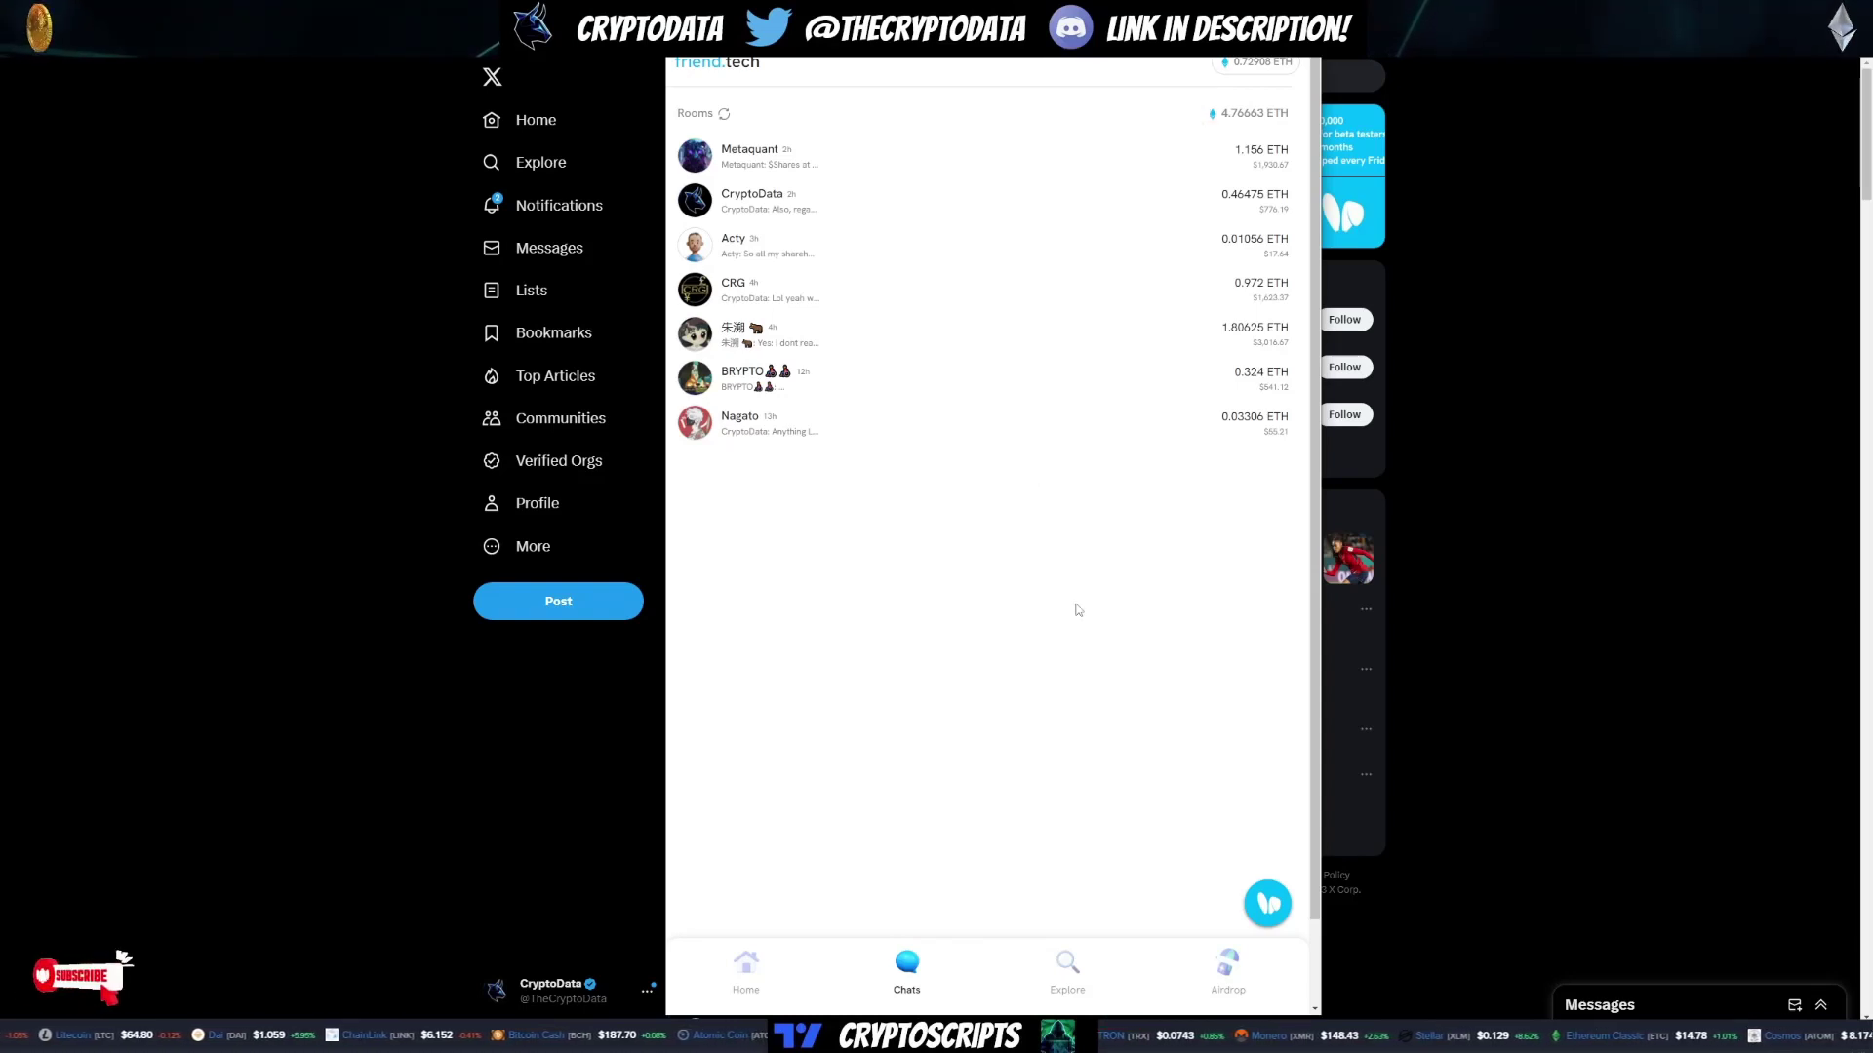
pyautogui.rightClick(947, 1036)
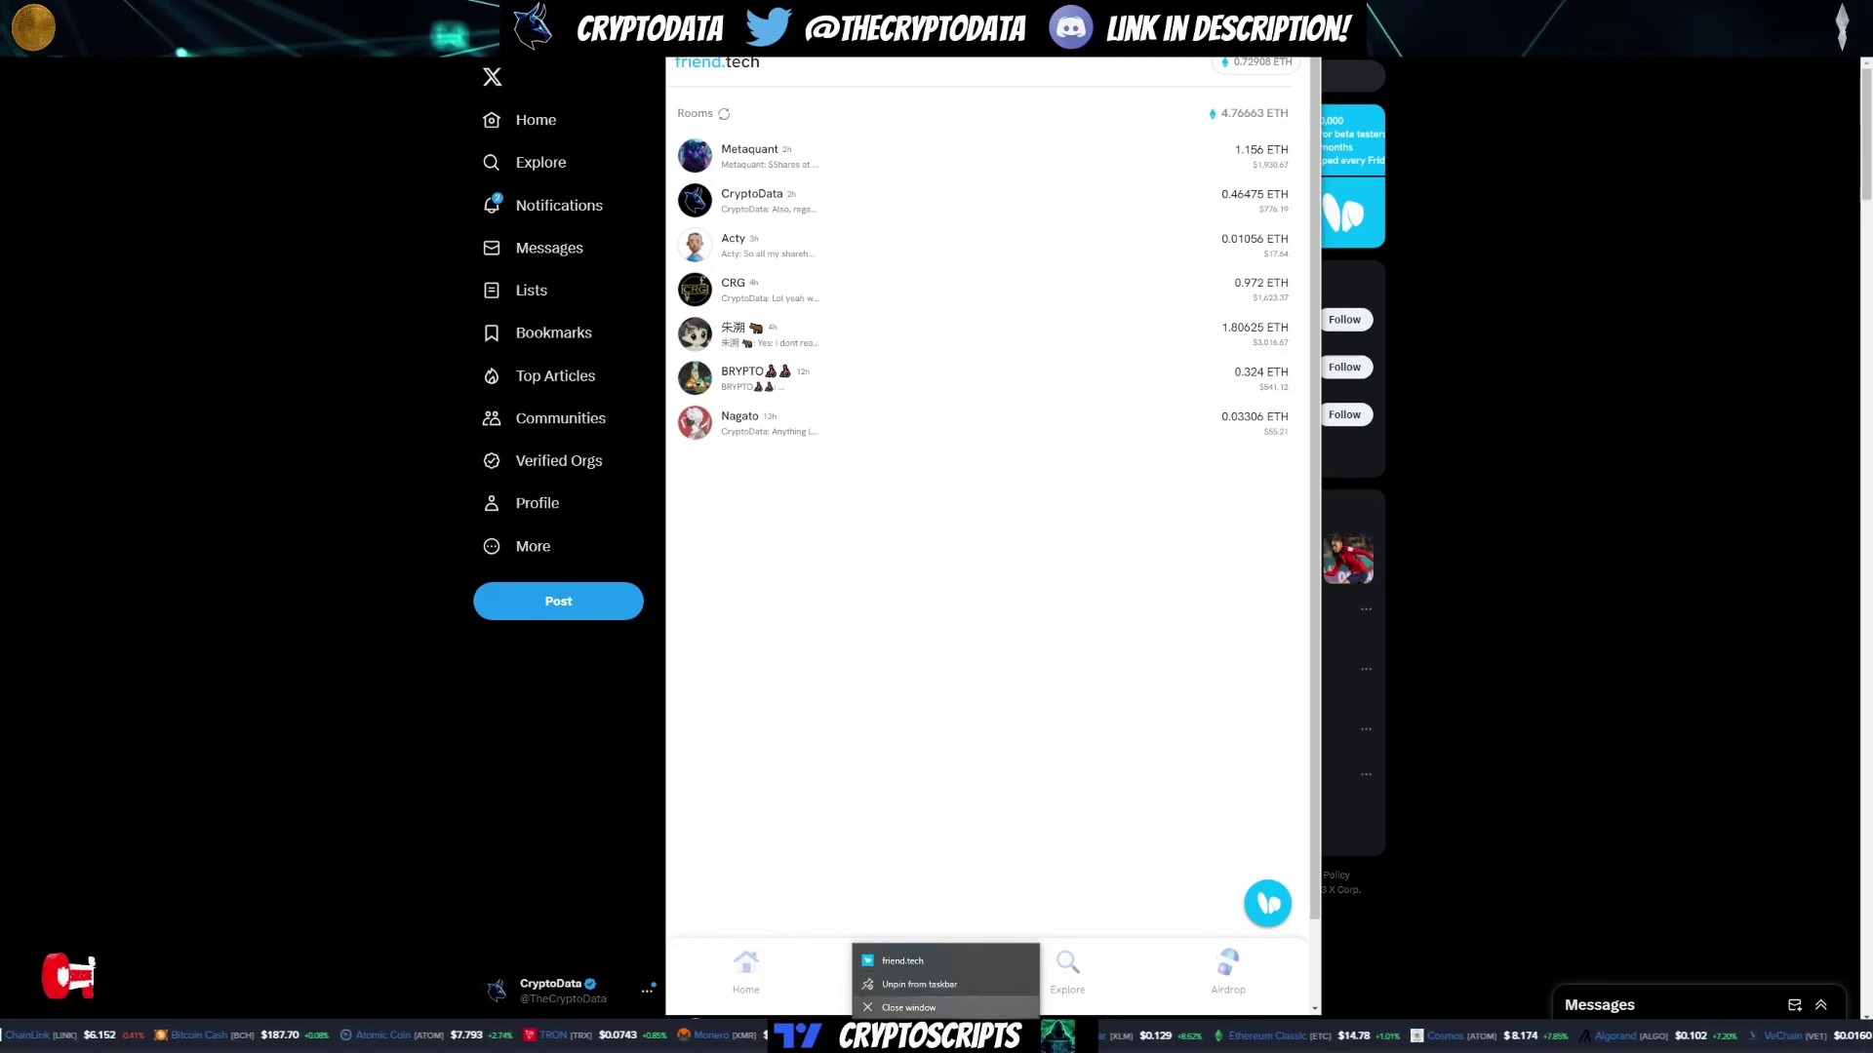
pyautogui.press('Escape')
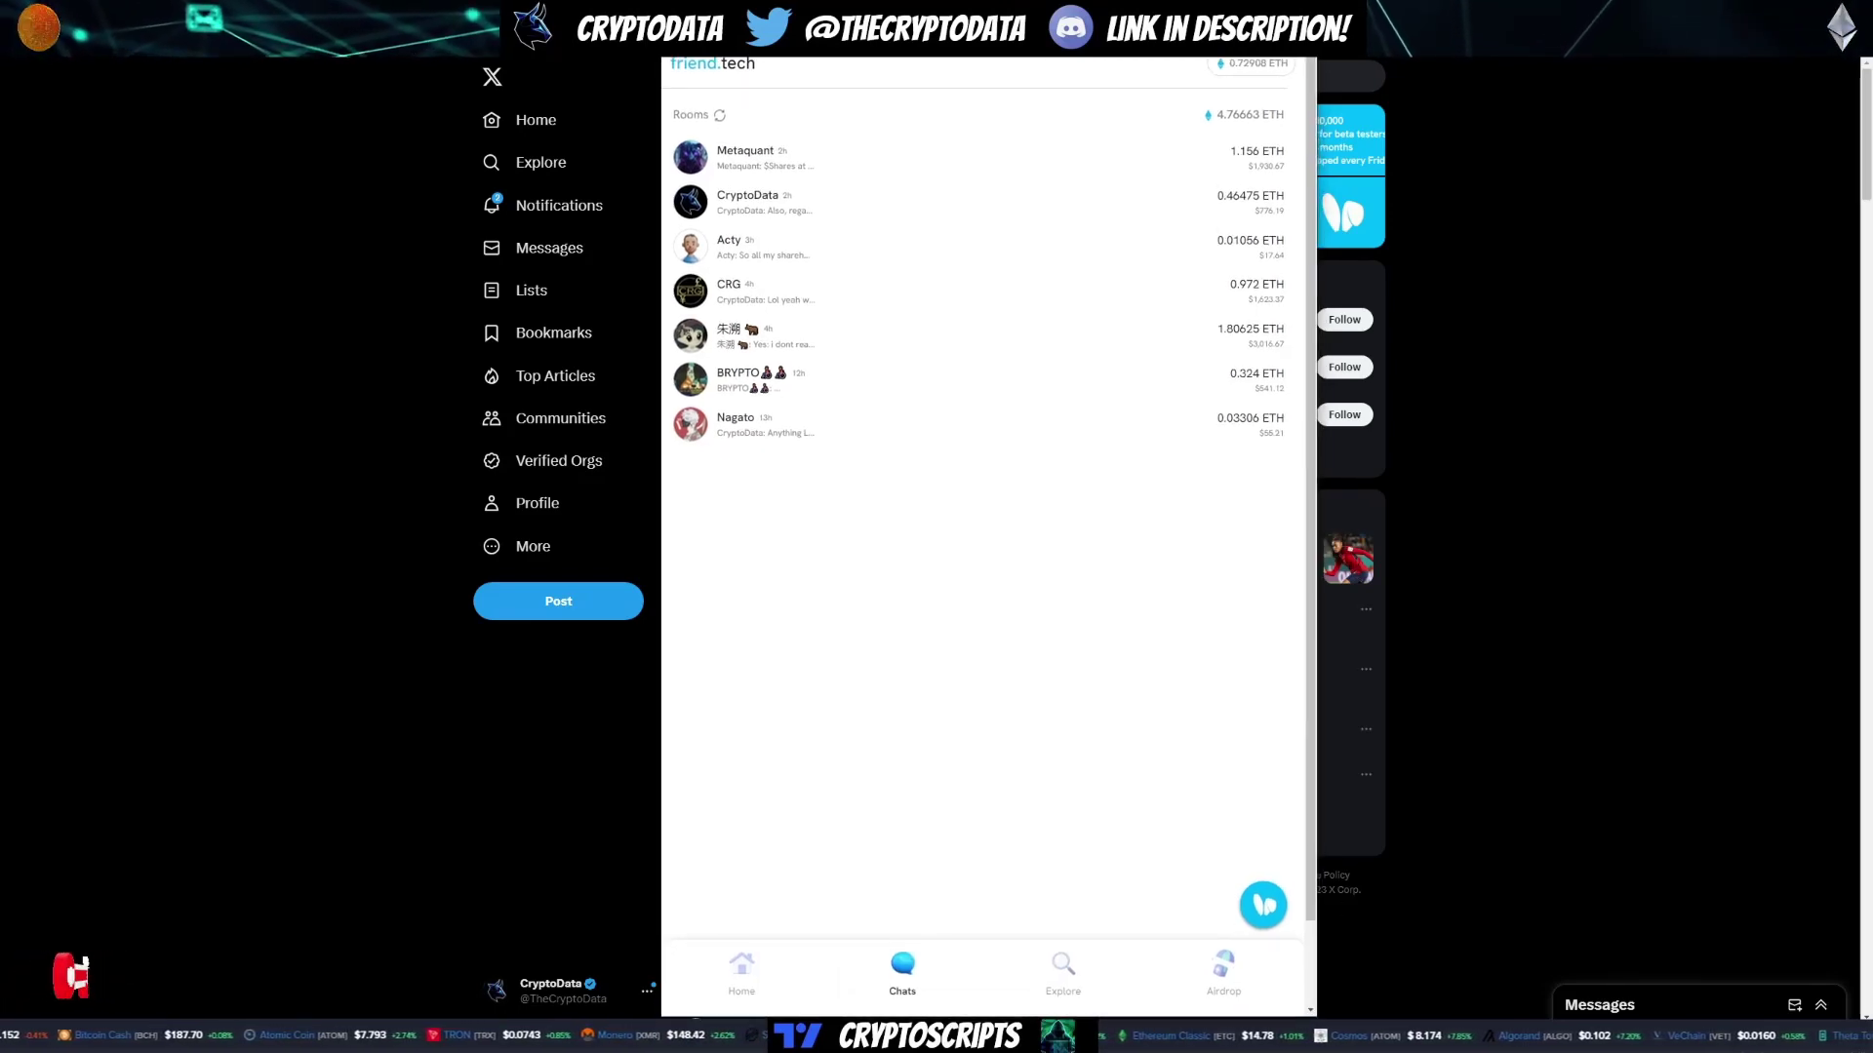
pyautogui.hotkey('alt', 'Tab')
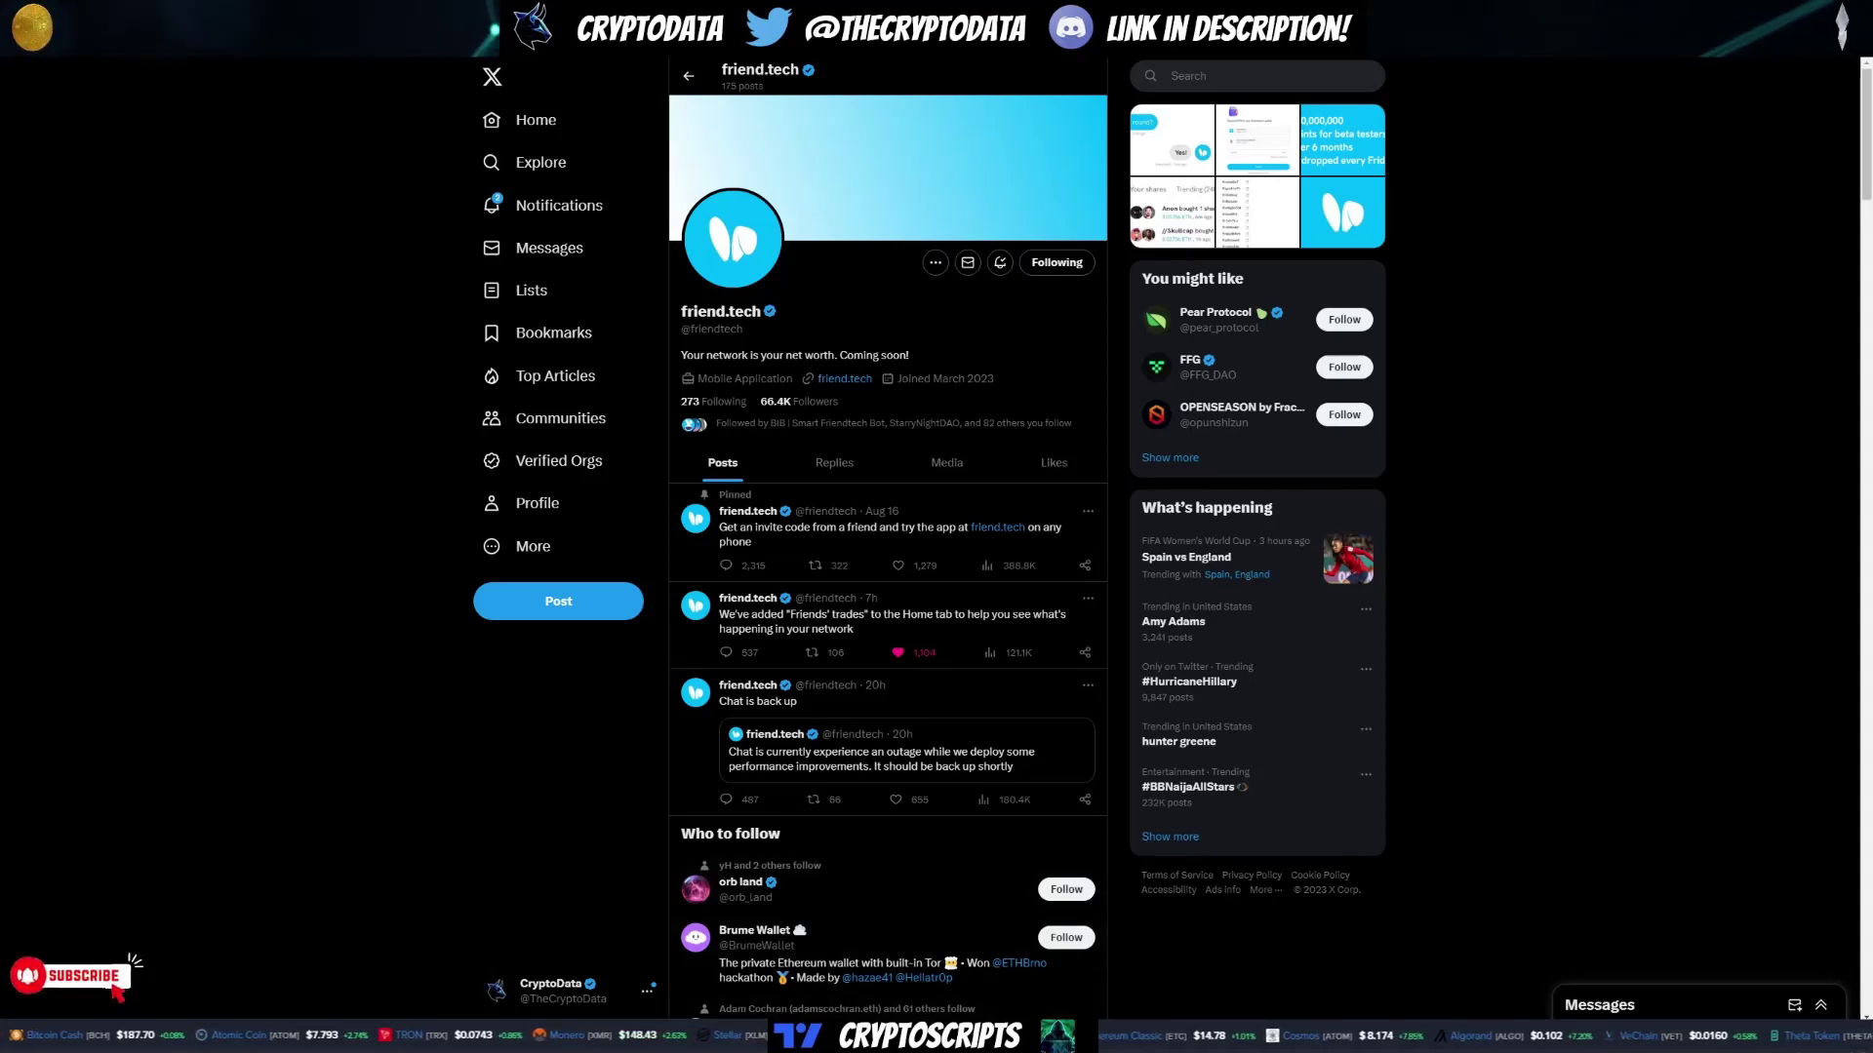
# Step: Move the friend.tech window to the right and open your own X profile behind it
pyautogui.hotkey('alt', 'Tab')
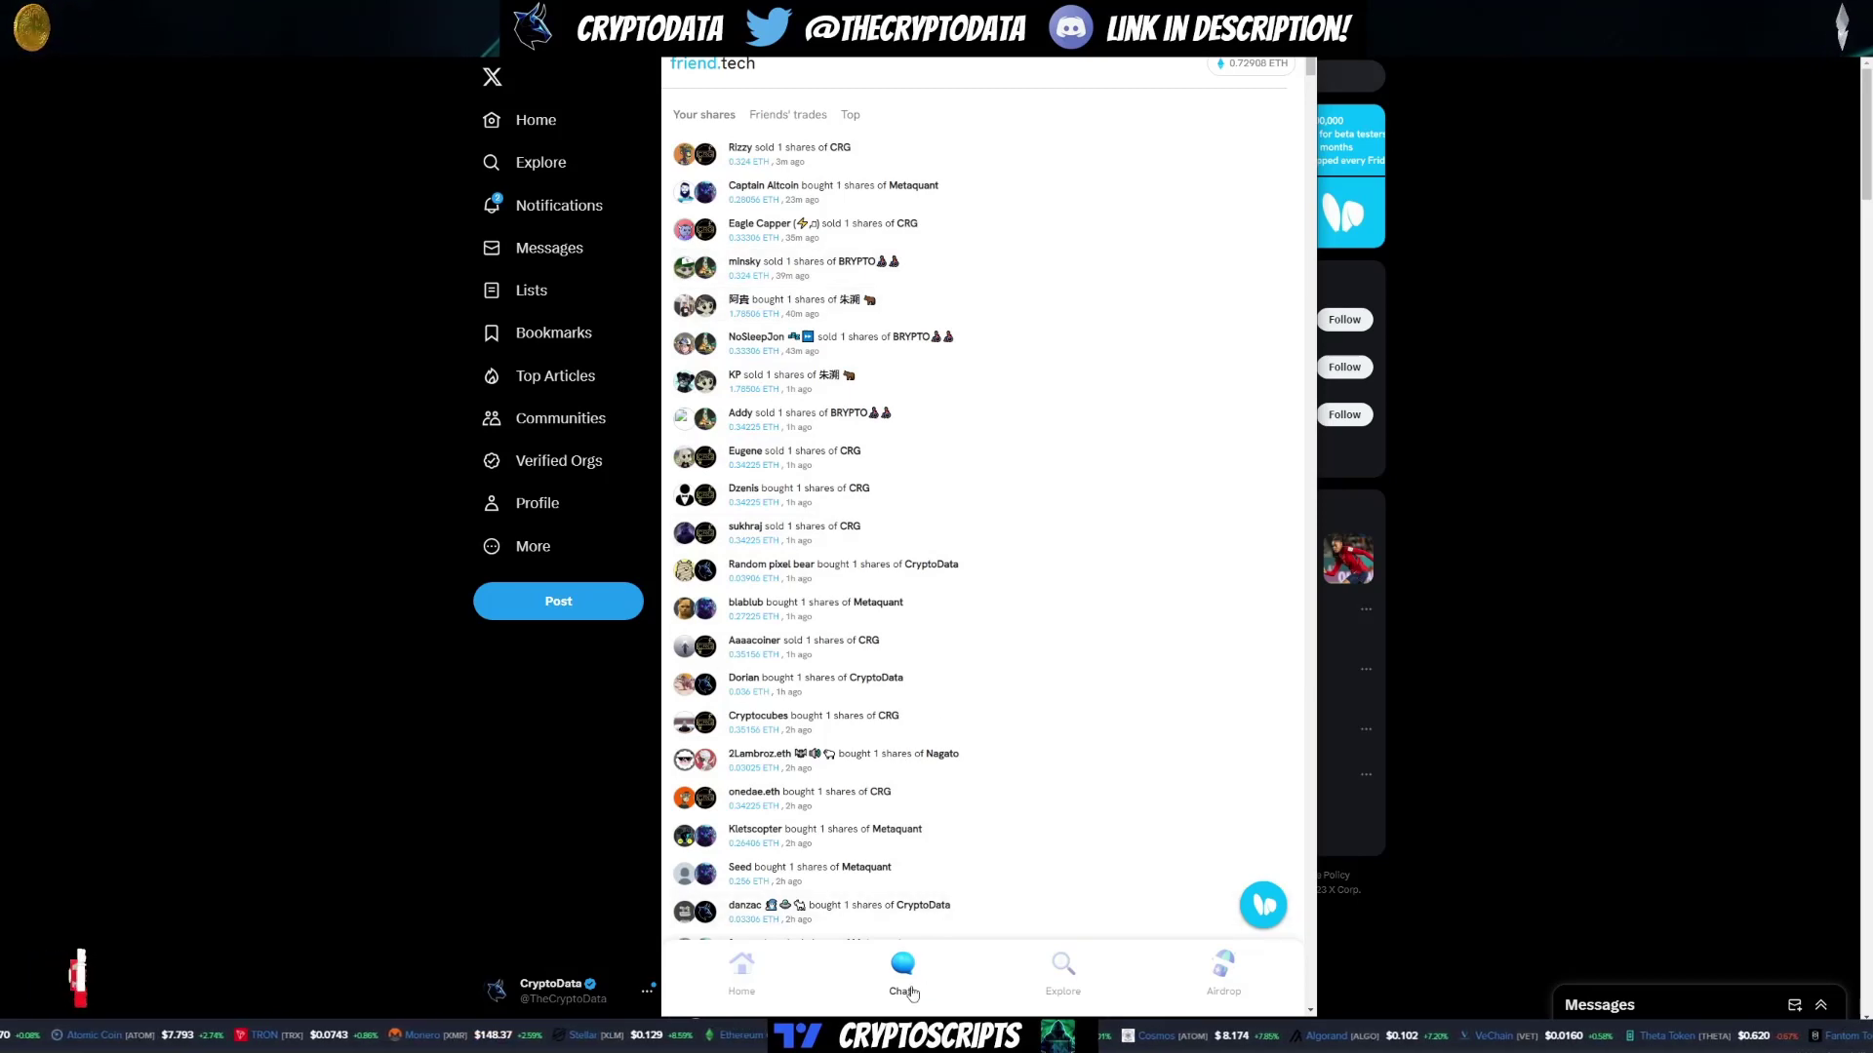
pyautogui.moveTo(878, 39); pyautogui.dragTo(1170, 65)
pyautogui.click(359, 303)
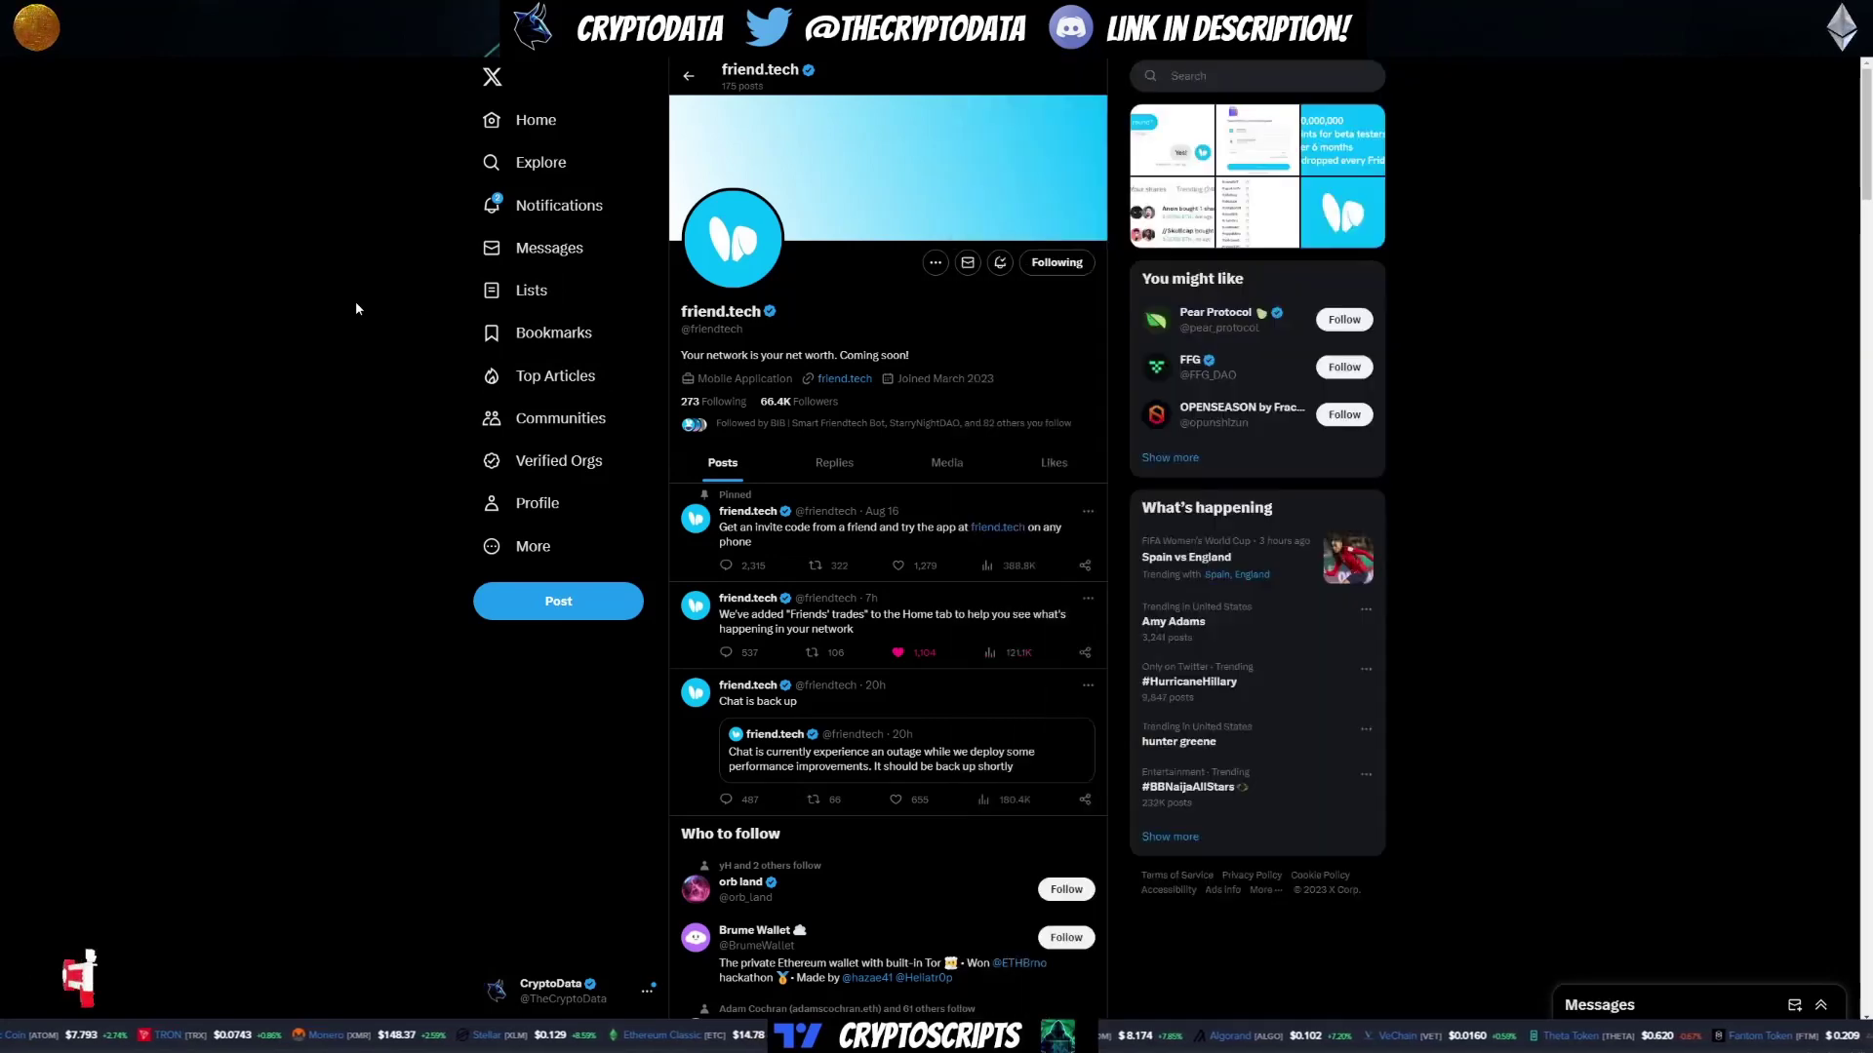
pyautogui.click(537, 503)
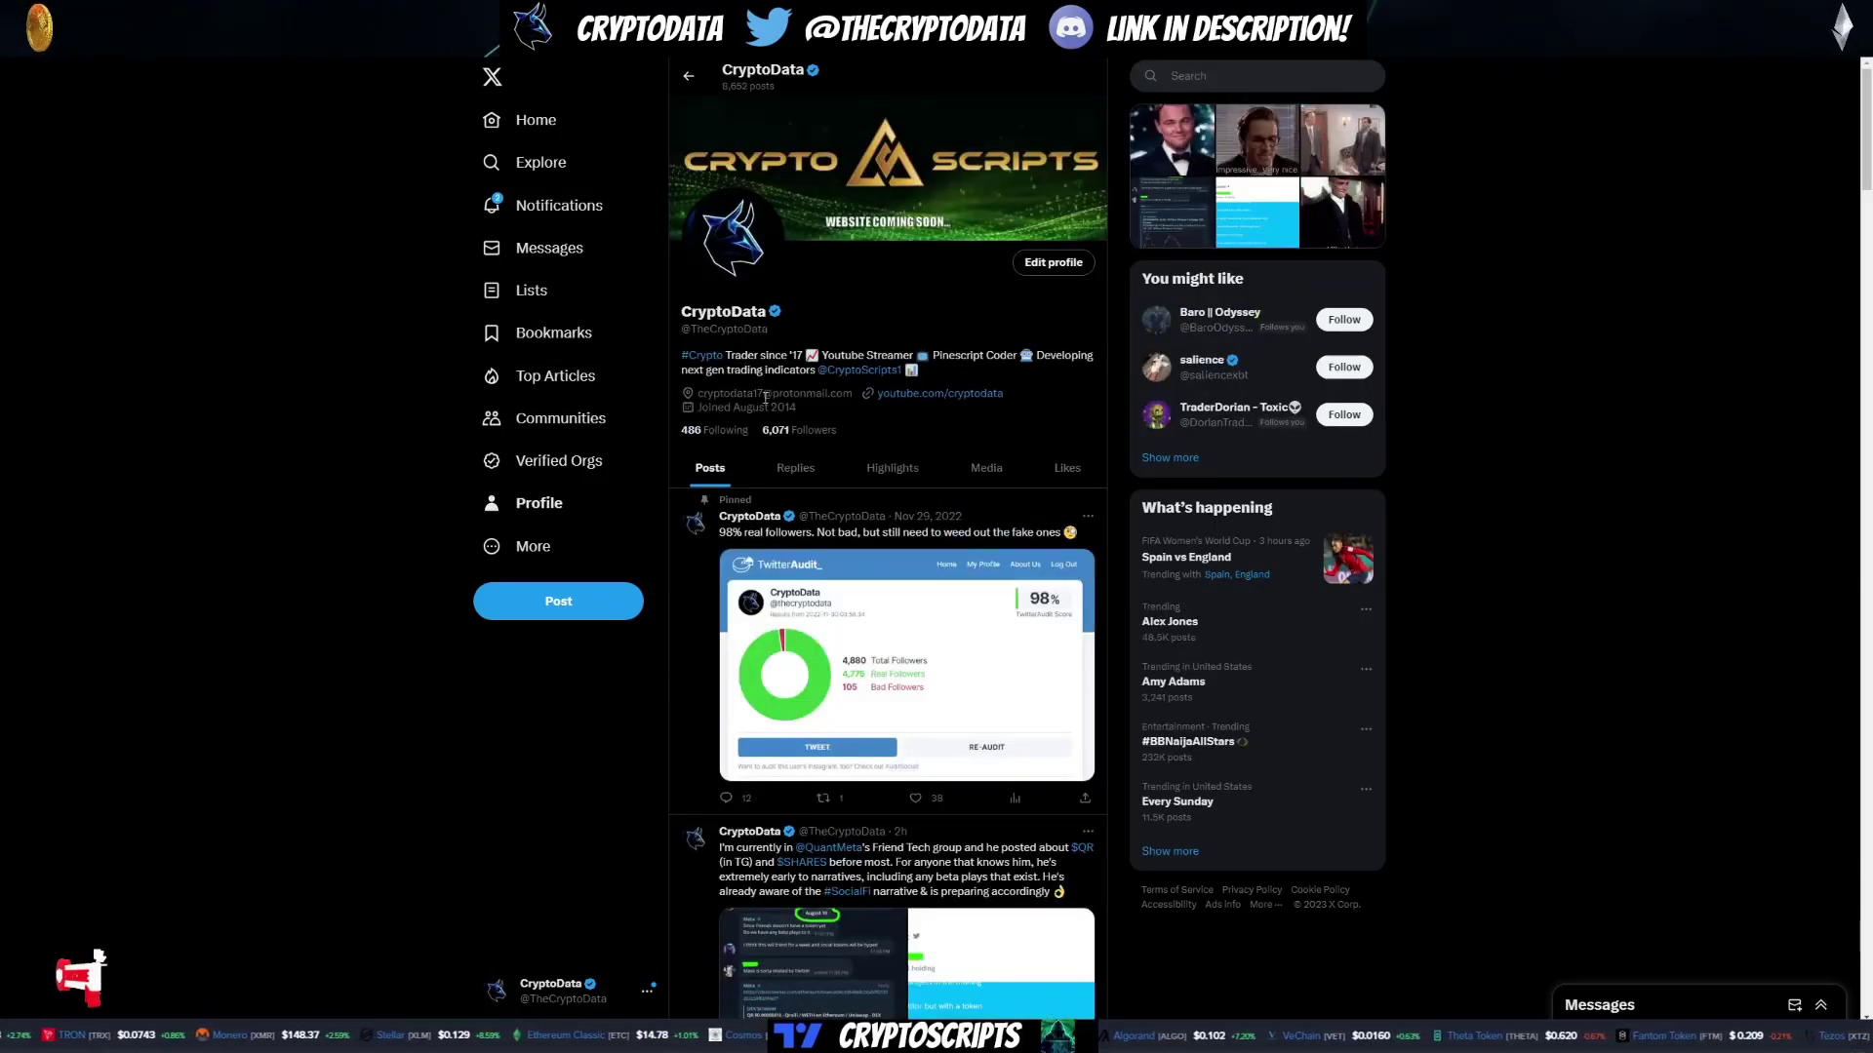
pyautogui.scroll(-5, 882, 497)
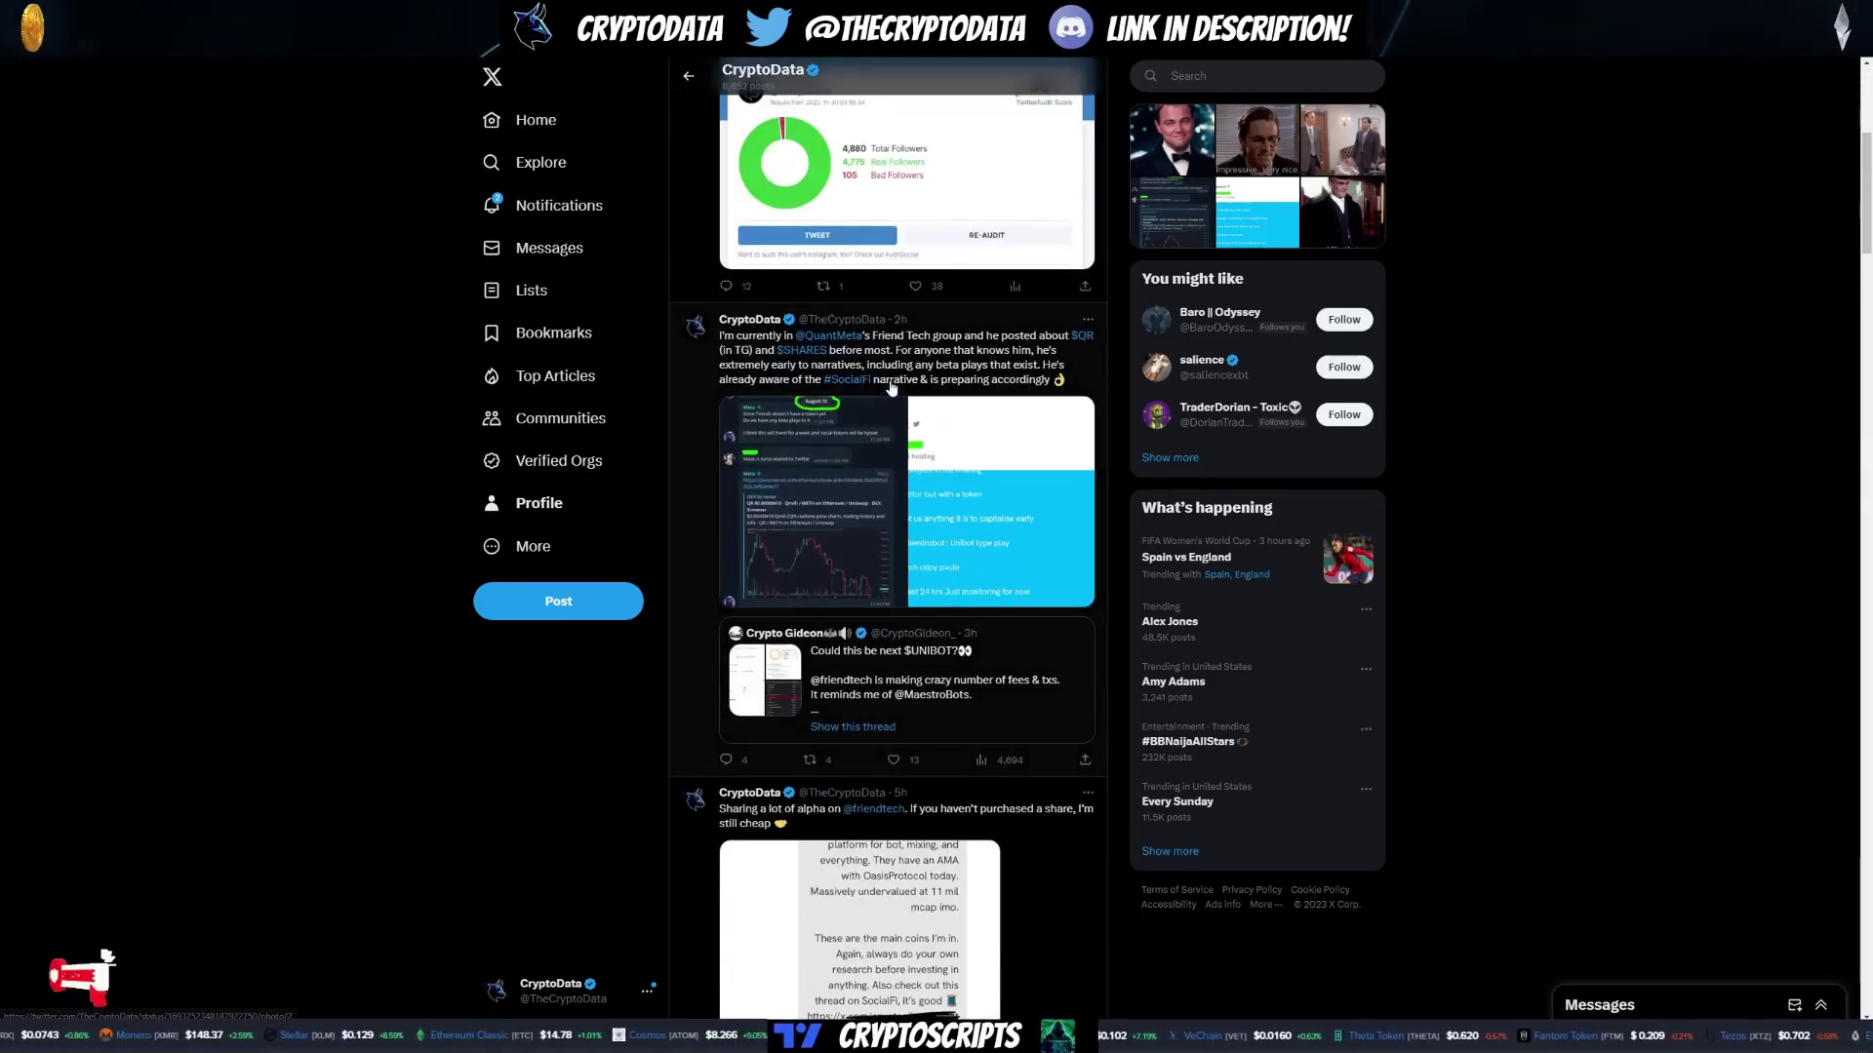
pyautogui.scroll(-4, 912, 364)
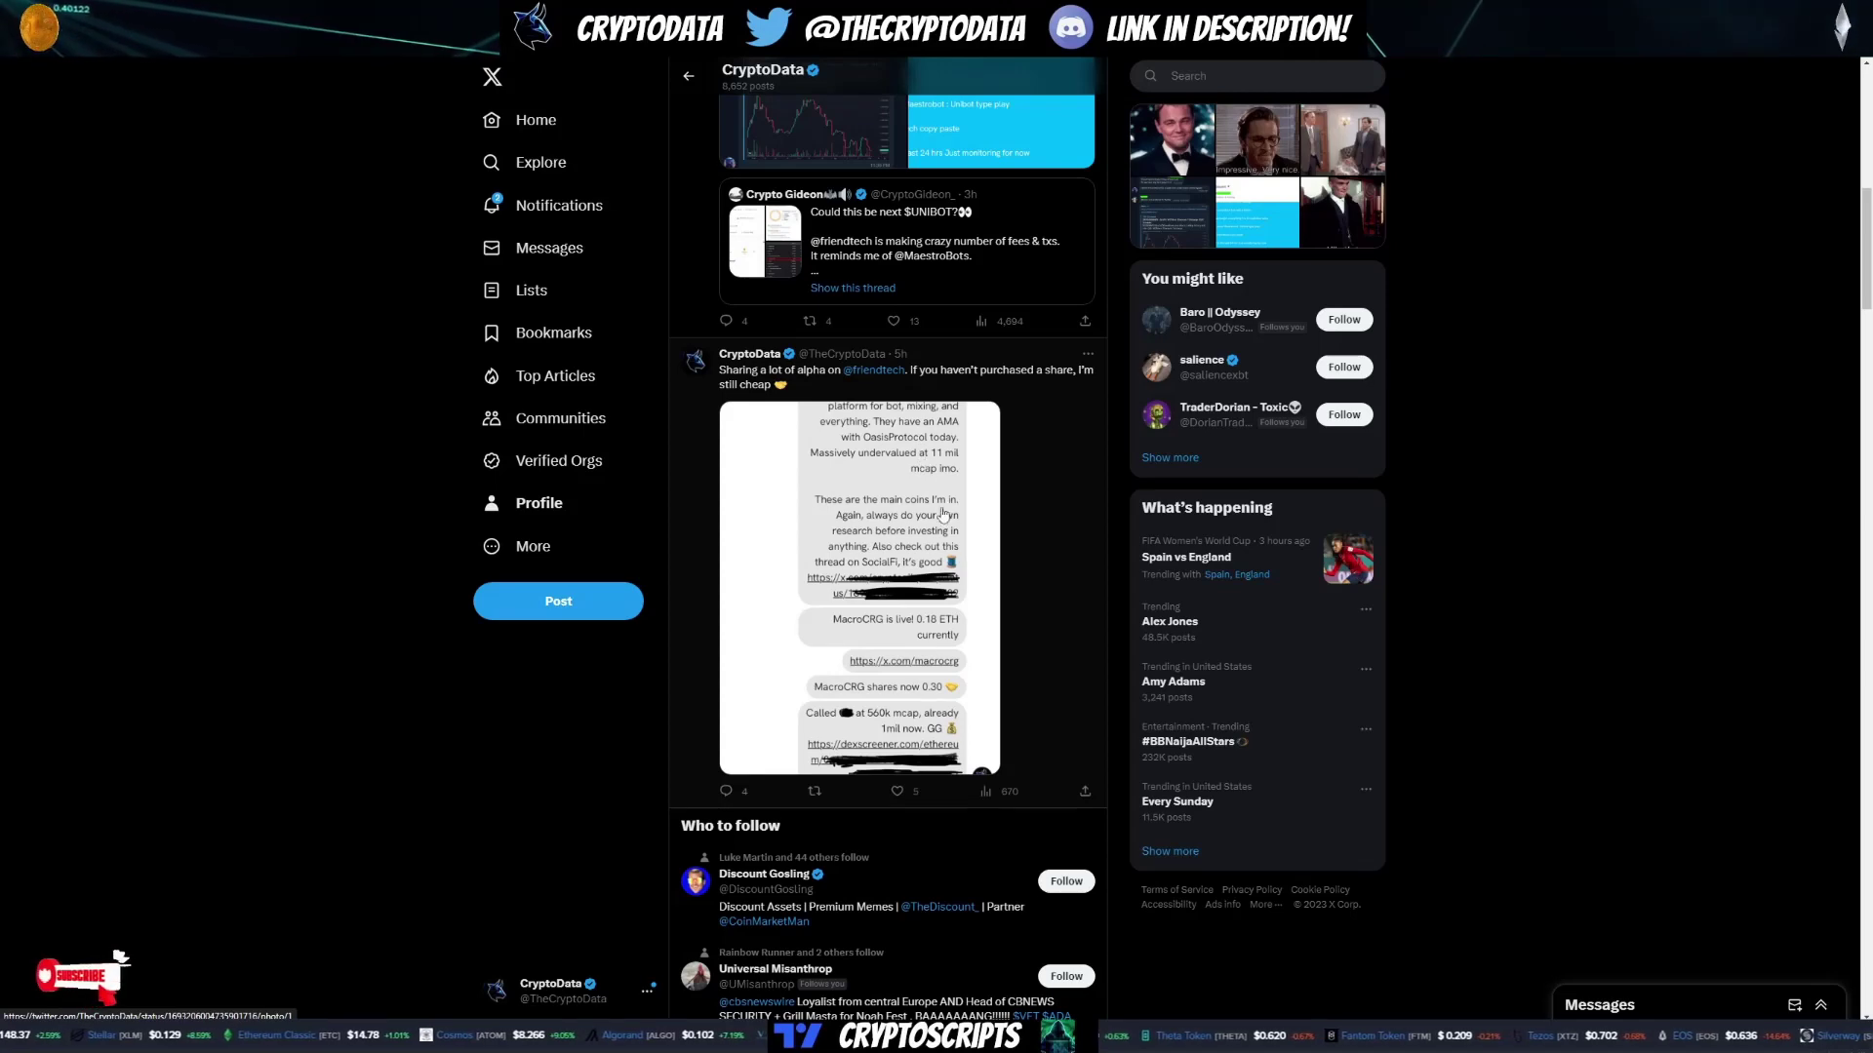
pyautogui.scroll(1, 937, 546)
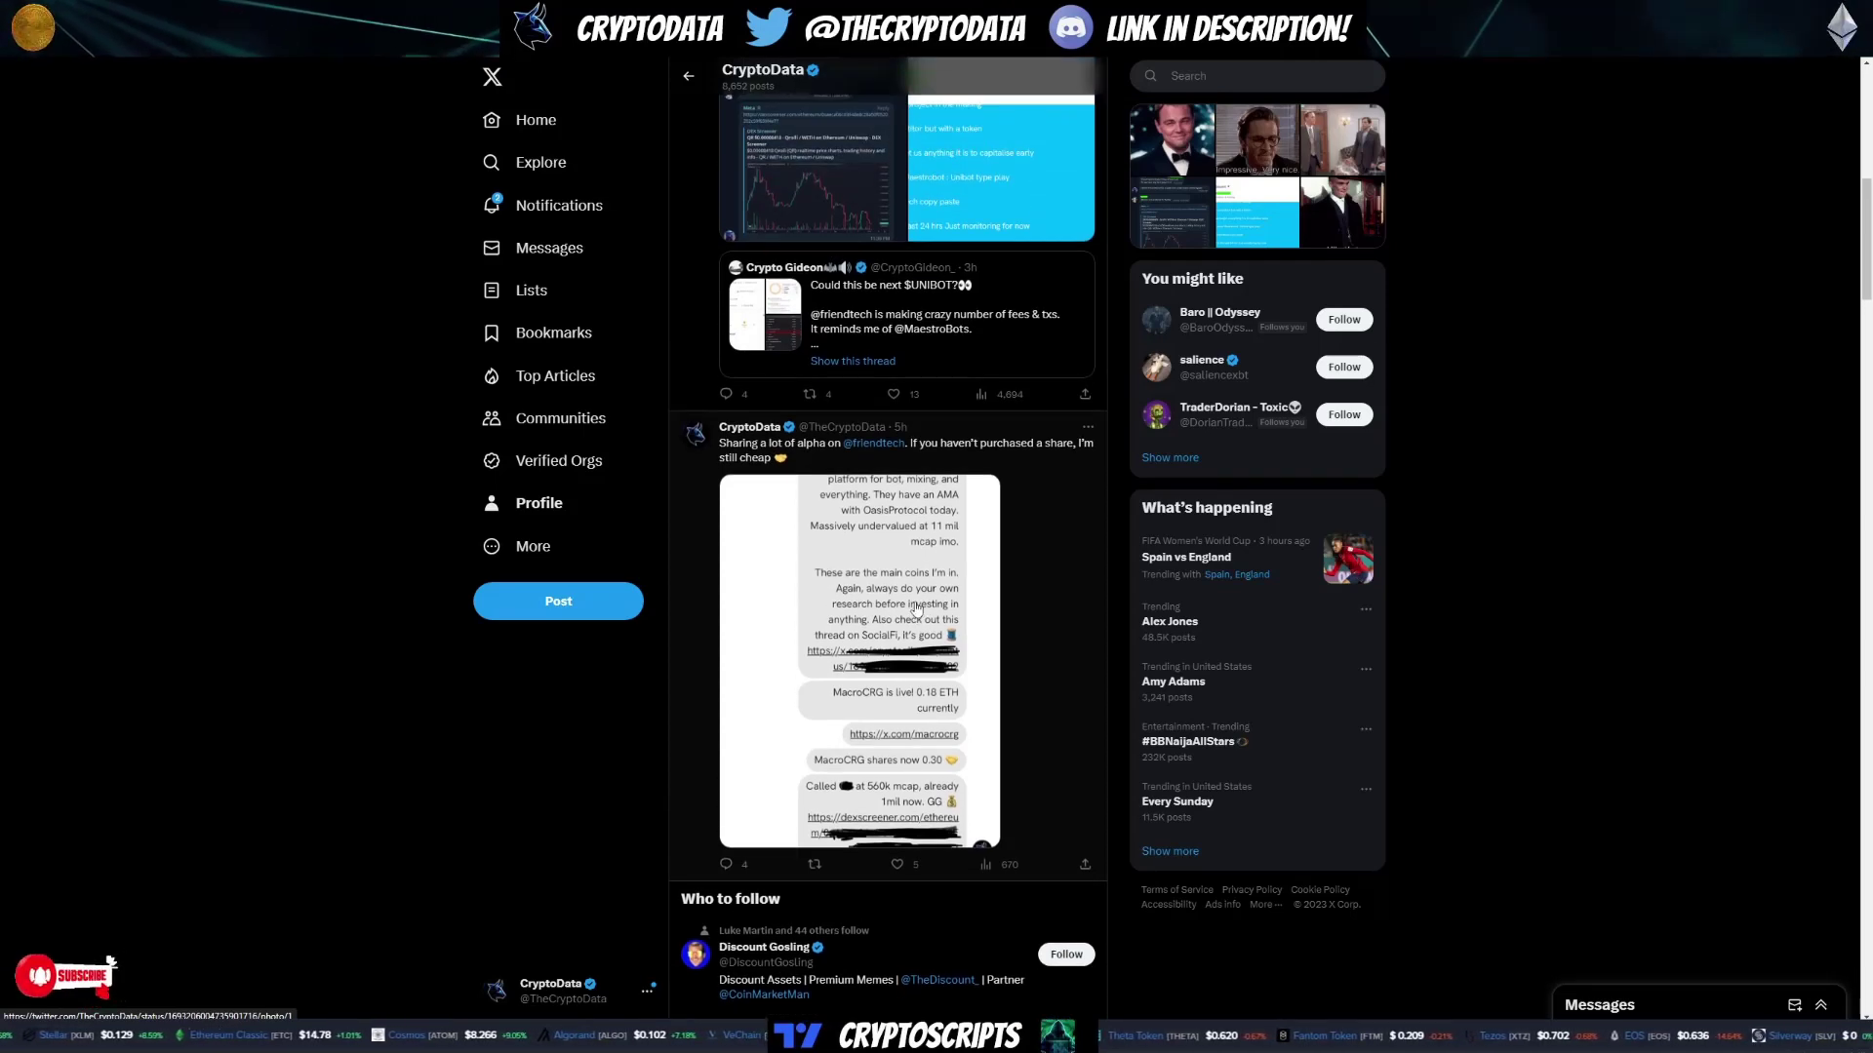
pyautogui.click(915, 610)
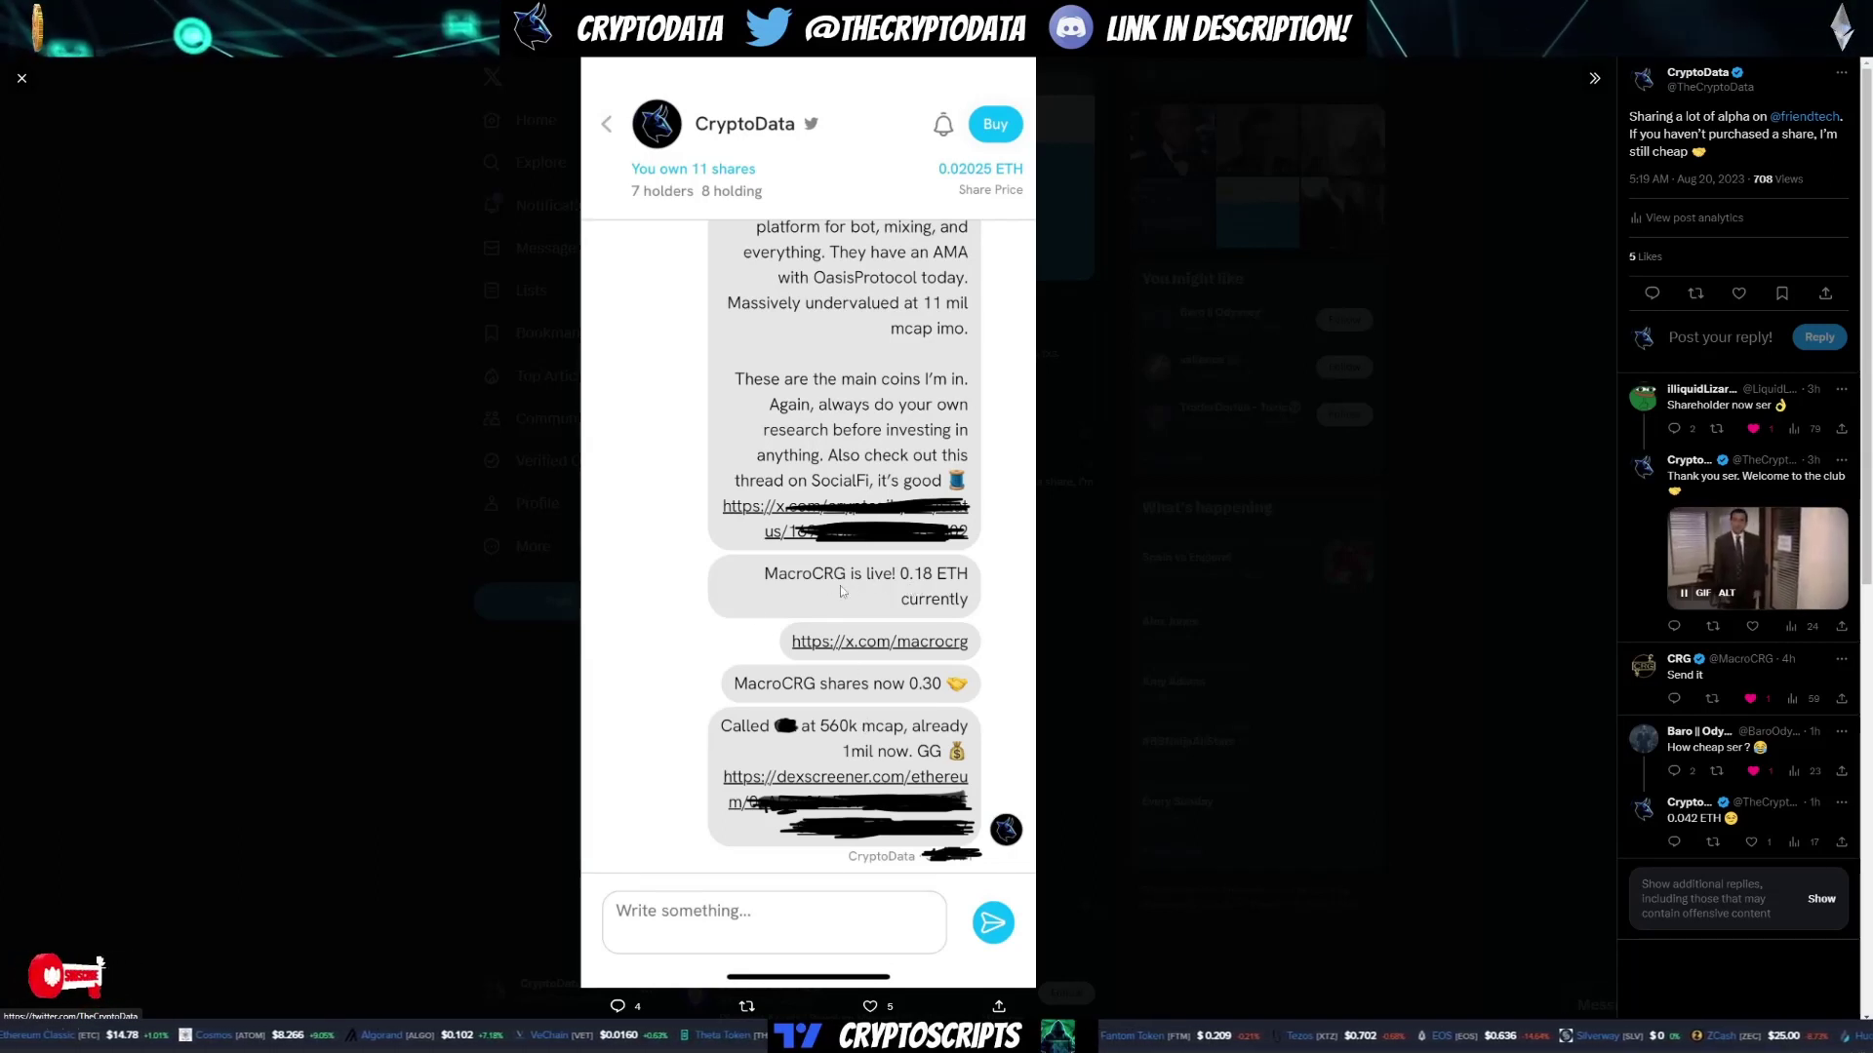
pyautogui.click(507, 602)
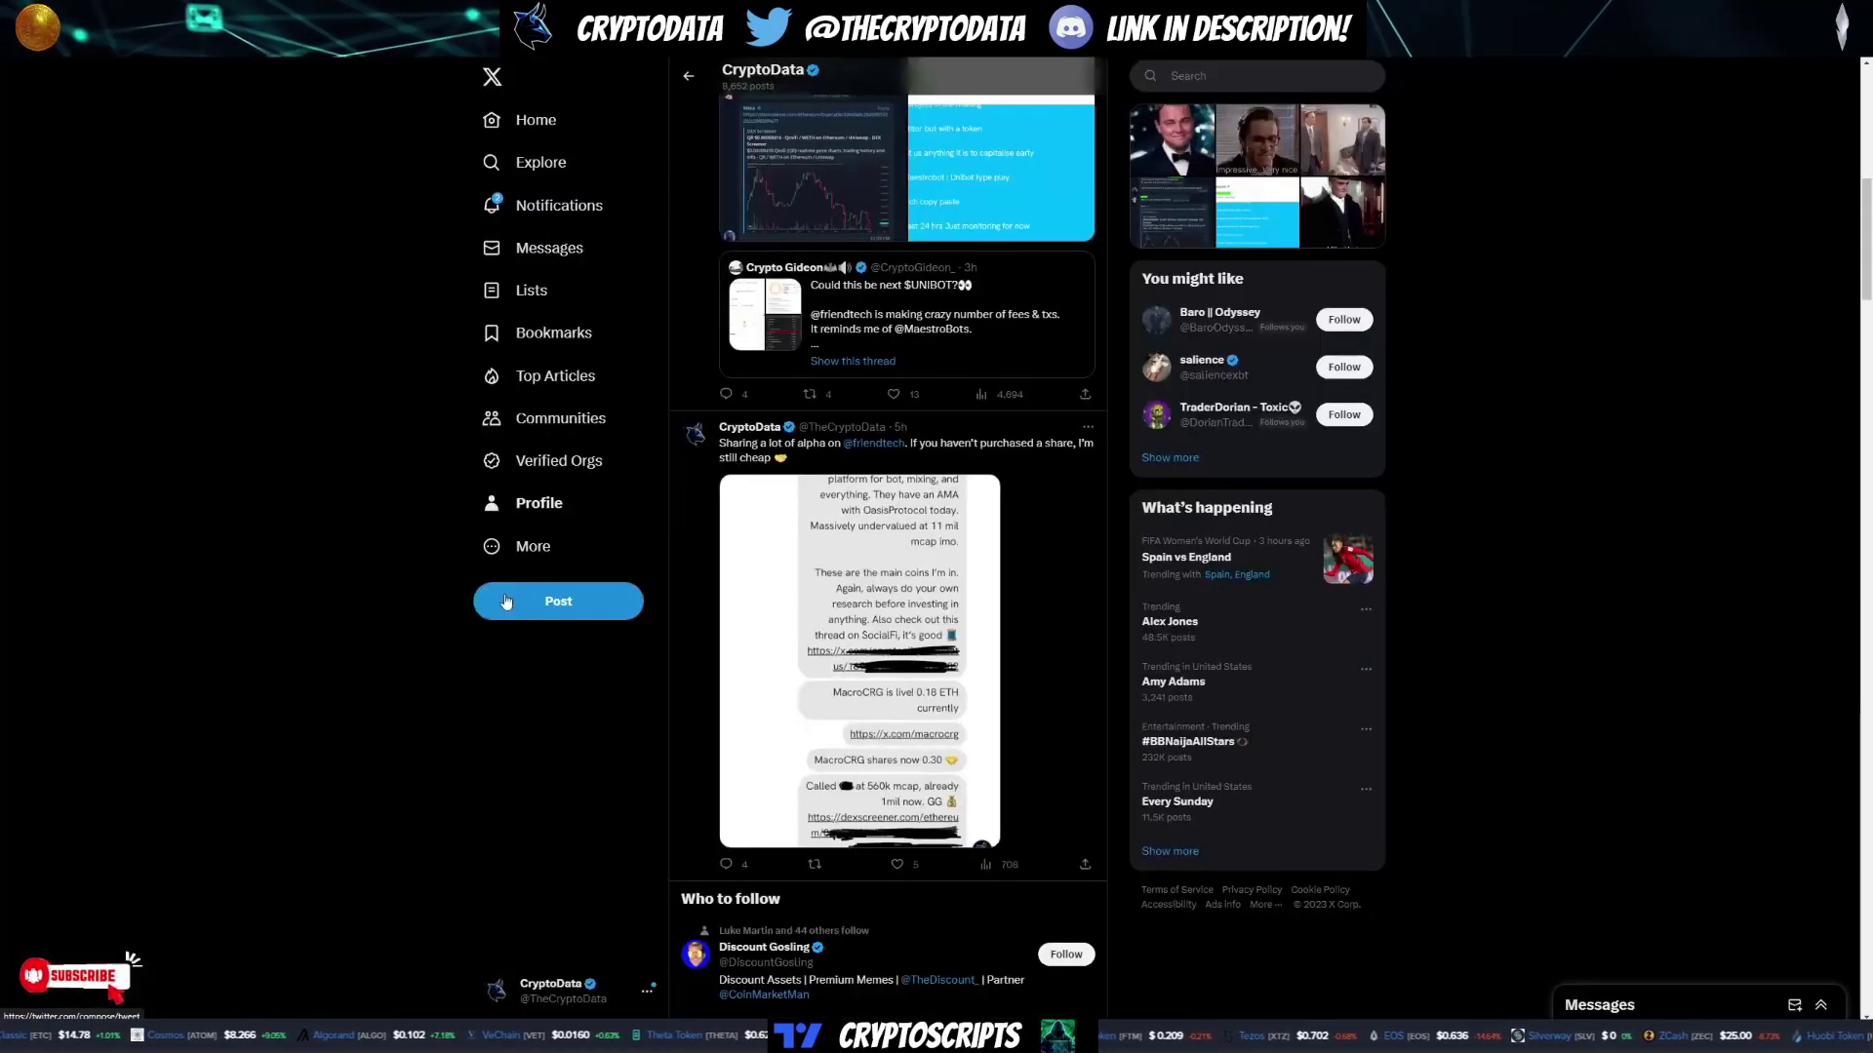
pyautogui.scroll(8, 759, 604)
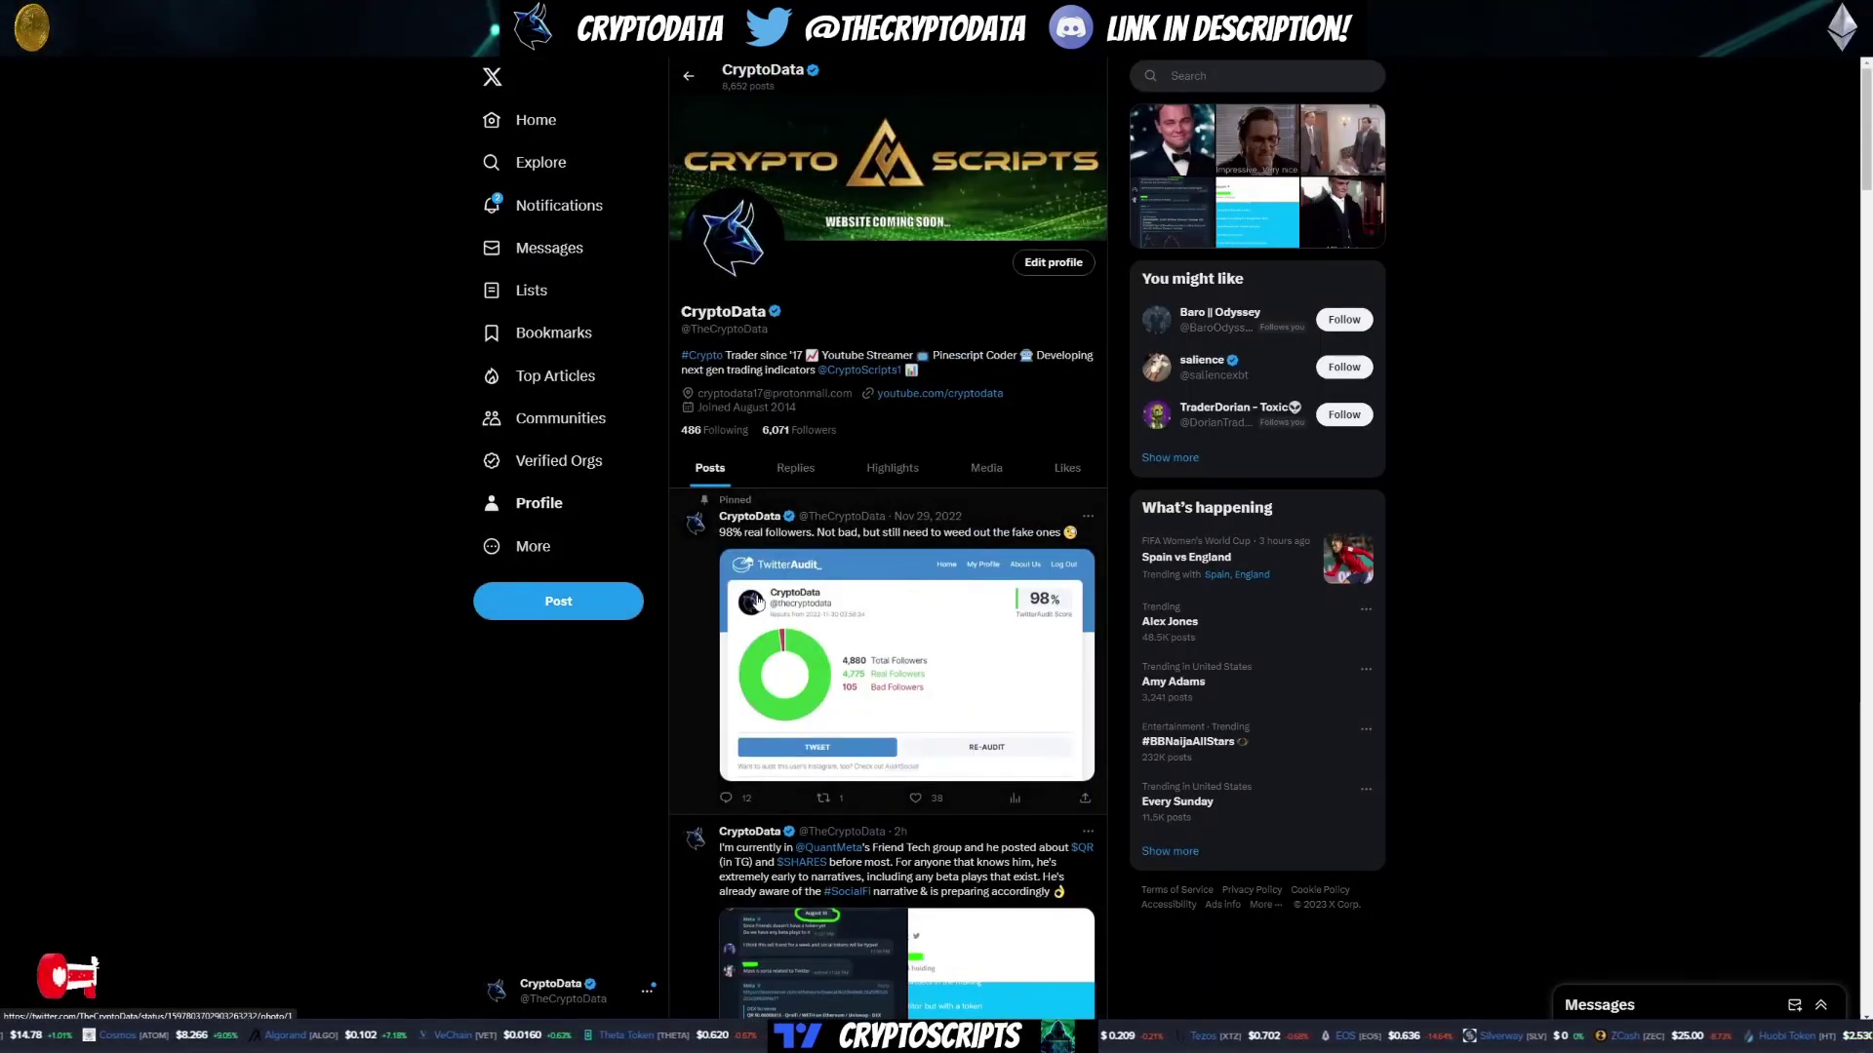